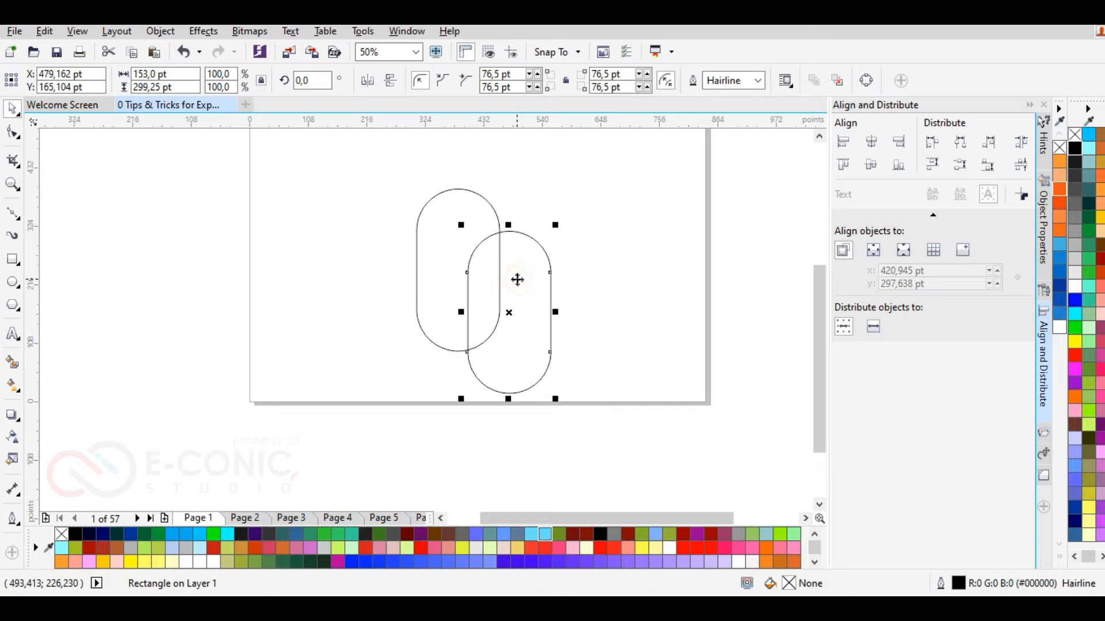
Narrow both overlapping capsule shapes together to about 121 pt wide each.
{"action": "left_click", "coordinate": [464, 219], "text": "shift"}
{"action": "left_click_drag", "start_coordinate": [558, 292], "coordinate": [530, 302]}
{"action": "left_click", "coordinate": [389, 325]}
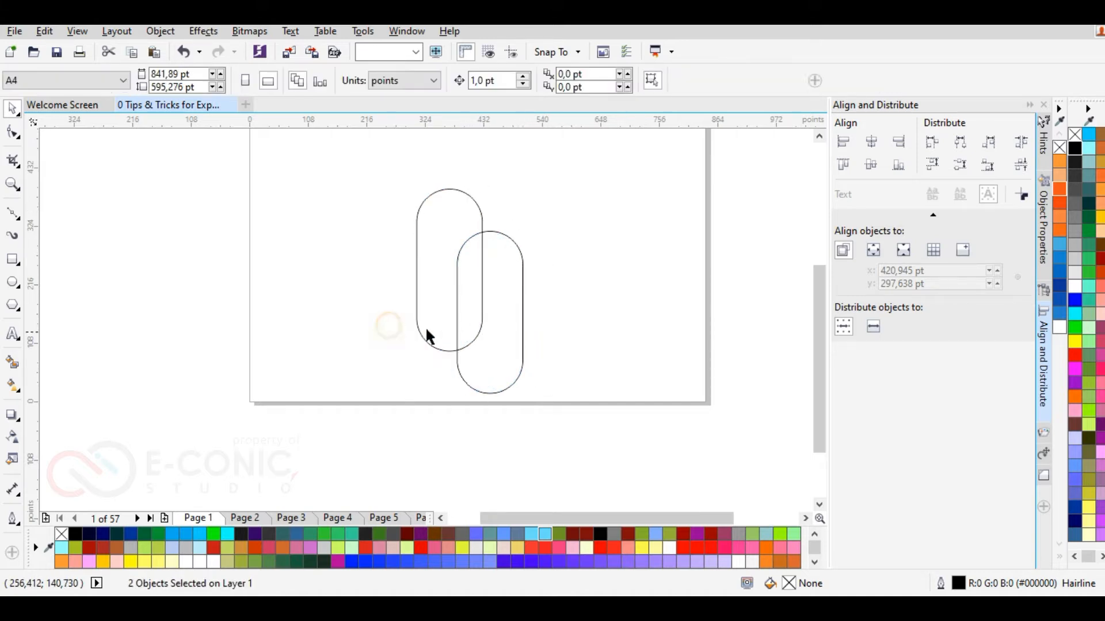
Shift the lower capsule slightly left so its left side sits closer to the upper capsule's bottom centre.
{"action": "scroll", "coordinate": [447, 252], "scroll_direction": "up", "scroll_amount": 2}
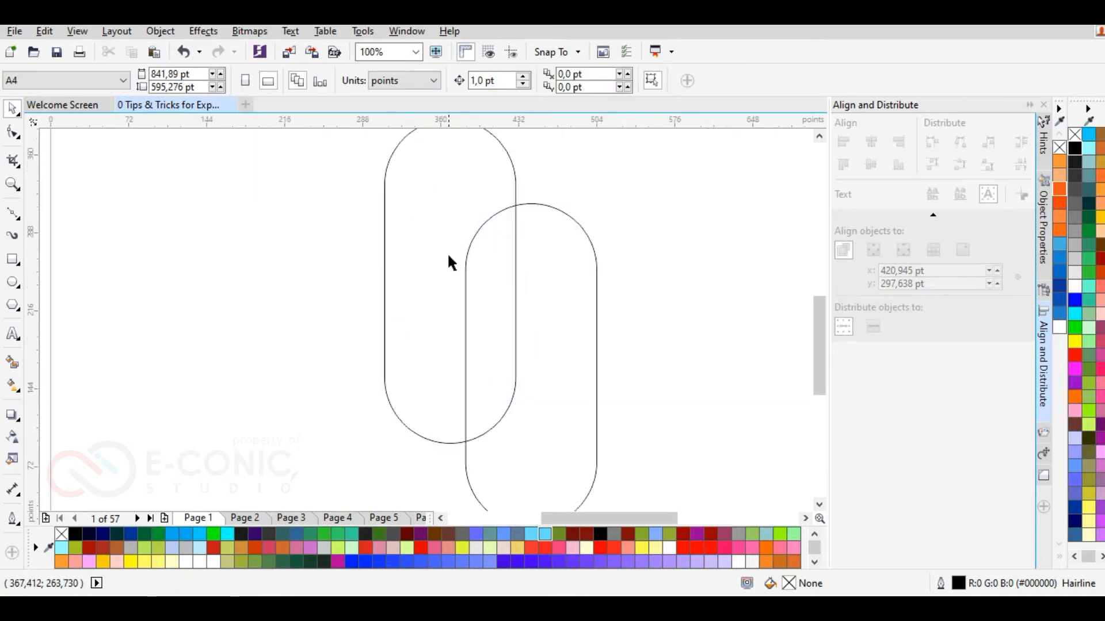
{"action": "left_click", "coordinate": [446, 443]}
{"action": "scroll", "coordinate": [475, 466], "scroll_direction": "up", "scroll_amount": 2}
{"action": "left_click_drag", "start_coordinate": [458, 438], "coordinate": [446, 438]}
{"action": "left_click", "coordinate": [387, 446]}
{"action": "scroll", "coordinate": [412, 411], "scroll_direction": "down", "scroll_amount": 2}
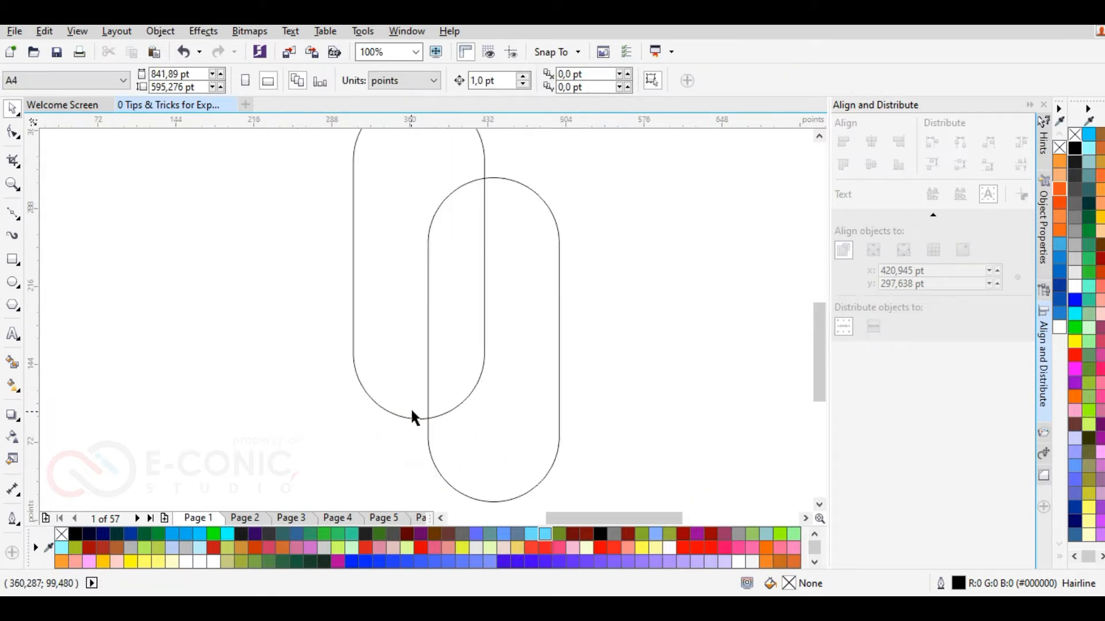
Place a copy of the lower capsule down and to the left, overlapping the upper capsule's lower-left end.
{"action": "left_click", "coordinate": [404, 361]}
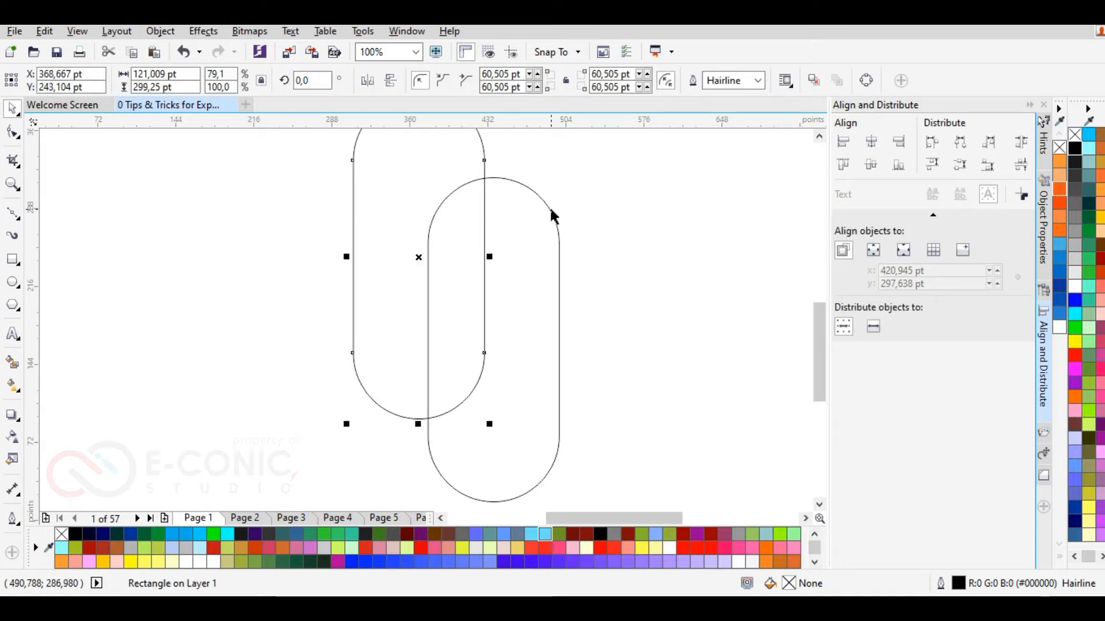
{"action": "left_click", "coordinate": [533, 222]}
{"action": "left_click_drag", "start_coordinate": [536, 216], "coordinate": [405, 374]}
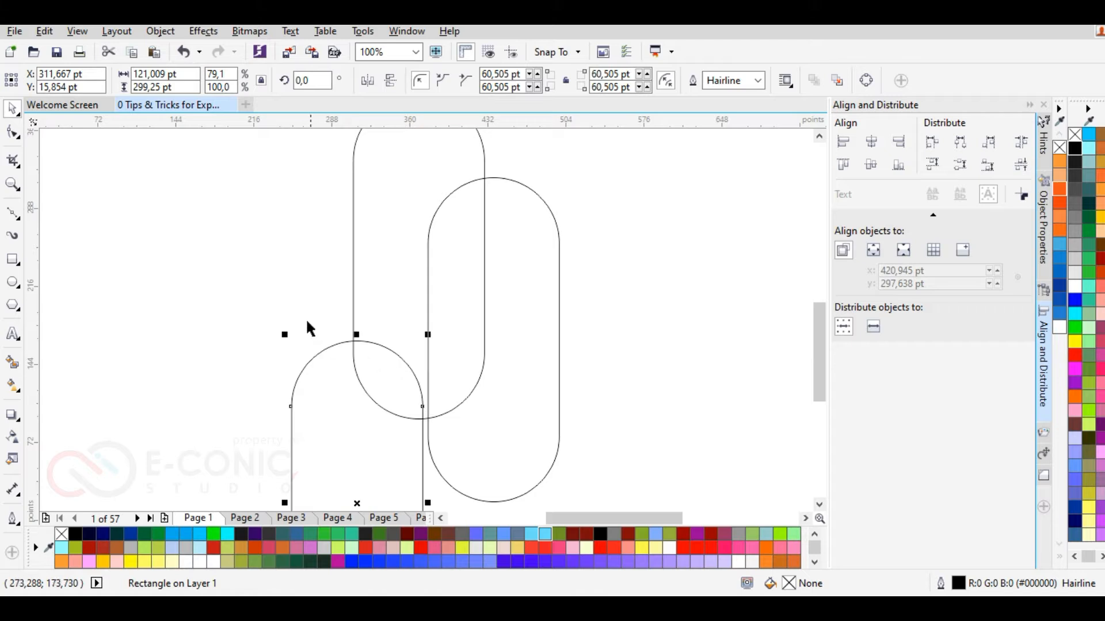
{"action": "left_click", "coordinate": [304, 315]}
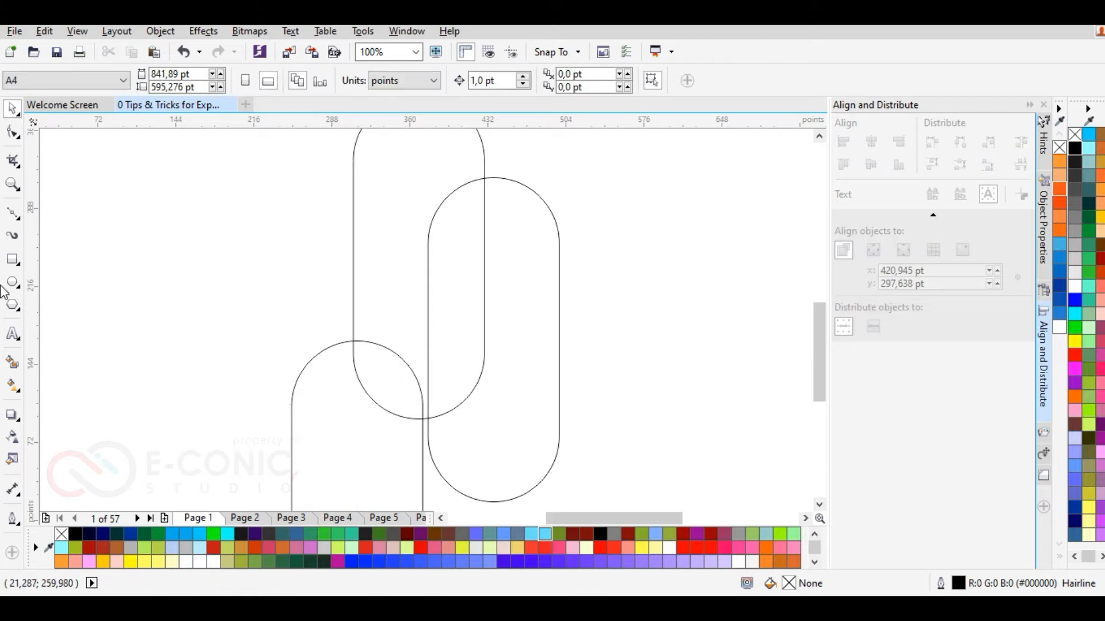
Smart-fill the tall overlap between the two original capsules and the leaf-shaped overlap with the copied capsule in grey-blue.
{"action": "left_click", "coordinate": [12, 363]}
{"action": "left_click", "coordinate": [450, 260]}
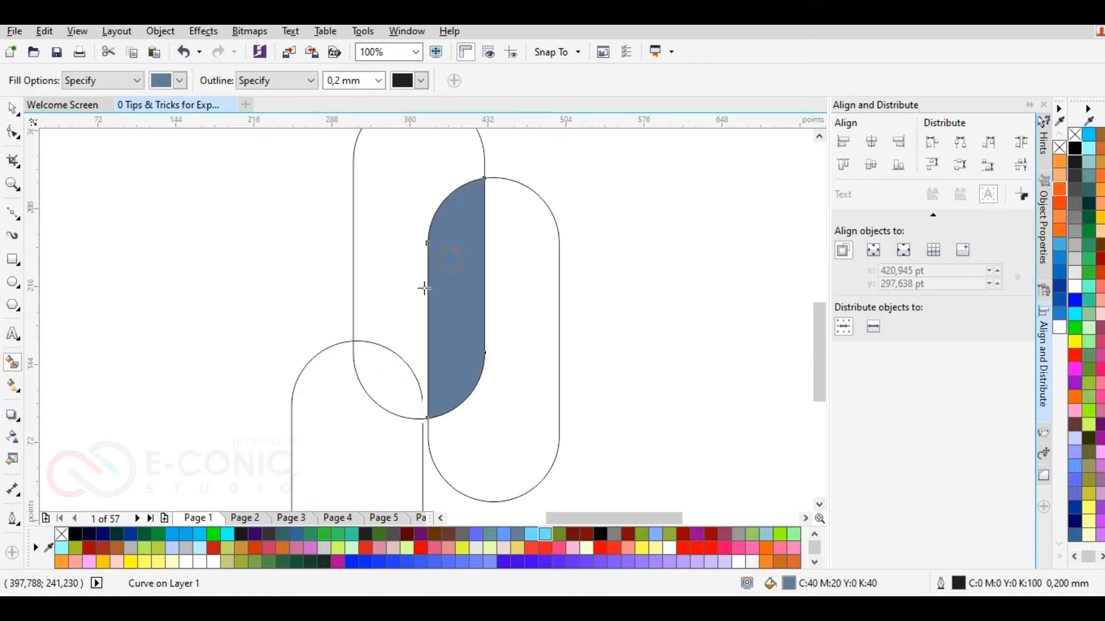
{"action": "left_click", "coordinate": [388, 374]}
{"action": "left_click", "coordinate": [13, 109]}
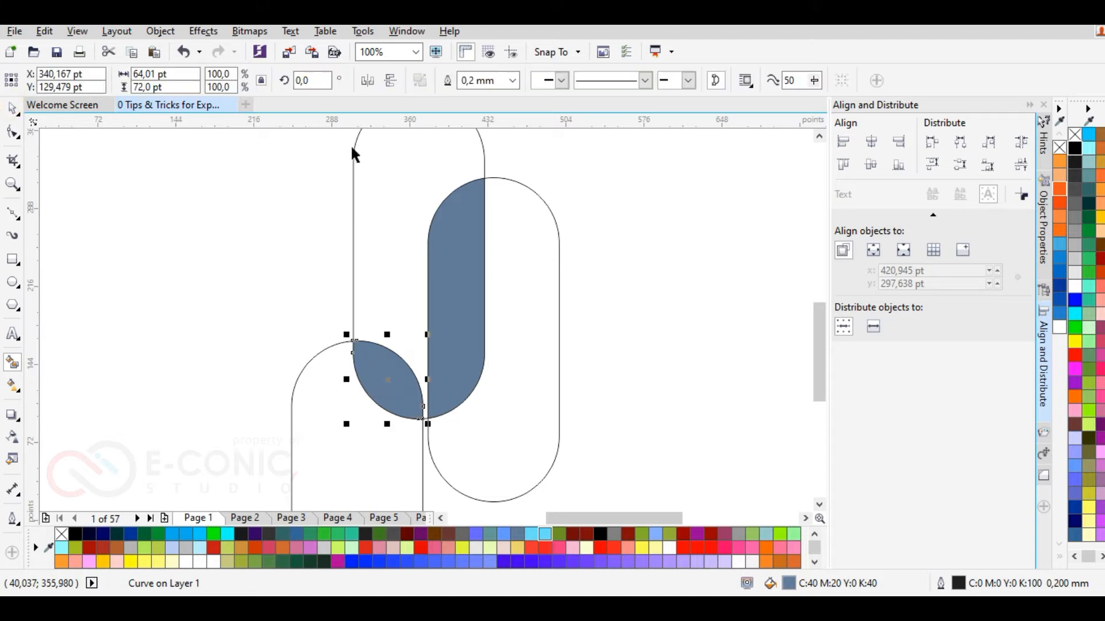
Delete the three construction capsules, keeping only the filled stem and leaf shapes.
{"action": "left_click", "coordinate": [353, 153]}
{"action": "key", "text": "Delete"}
{"action": "left_click", "coordinate": [540, 296]}
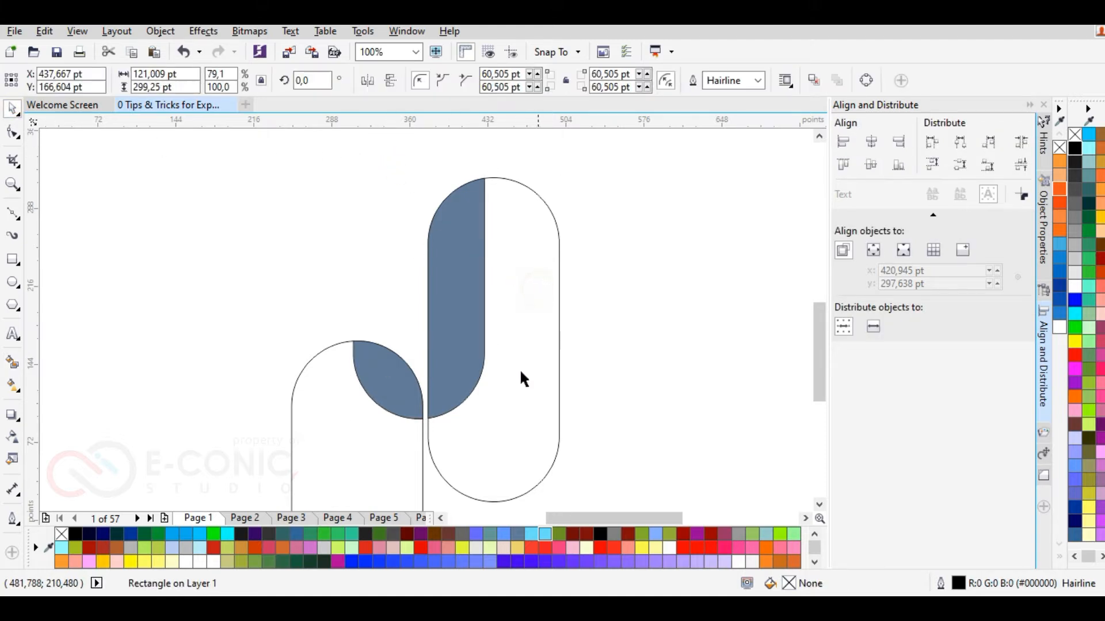
{"action": "key", "text": "Delete"}
{"action": "left_click", "coordinate": [375, 447]}
{"action": "key", "text": "Delete"}
{"action": "scroll", "coordinate": [547, 325], "scroll_direction": "down", "scroll_amount": 2}
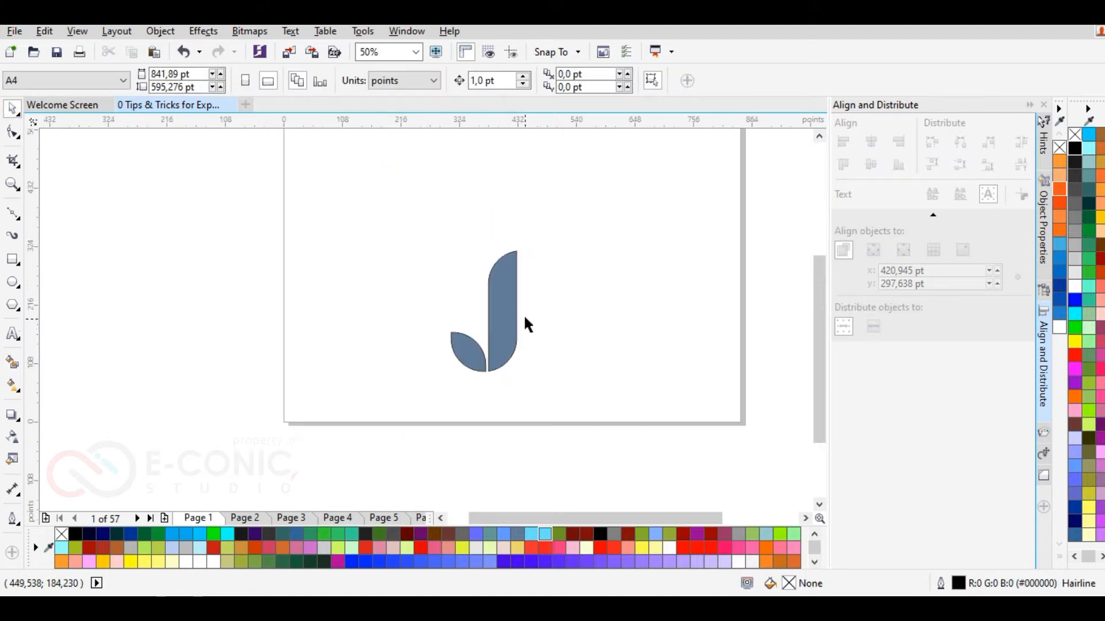
Remove the outline from both the stem and leaf shapes.
{"action": "scroll", "coordinate": [523, 317], "scroll_direction": "up", "scroll_amount": 2}
{"action": "left_click_drag", "start_coordinate": [281, 148], "coordinate": [584, 480]}
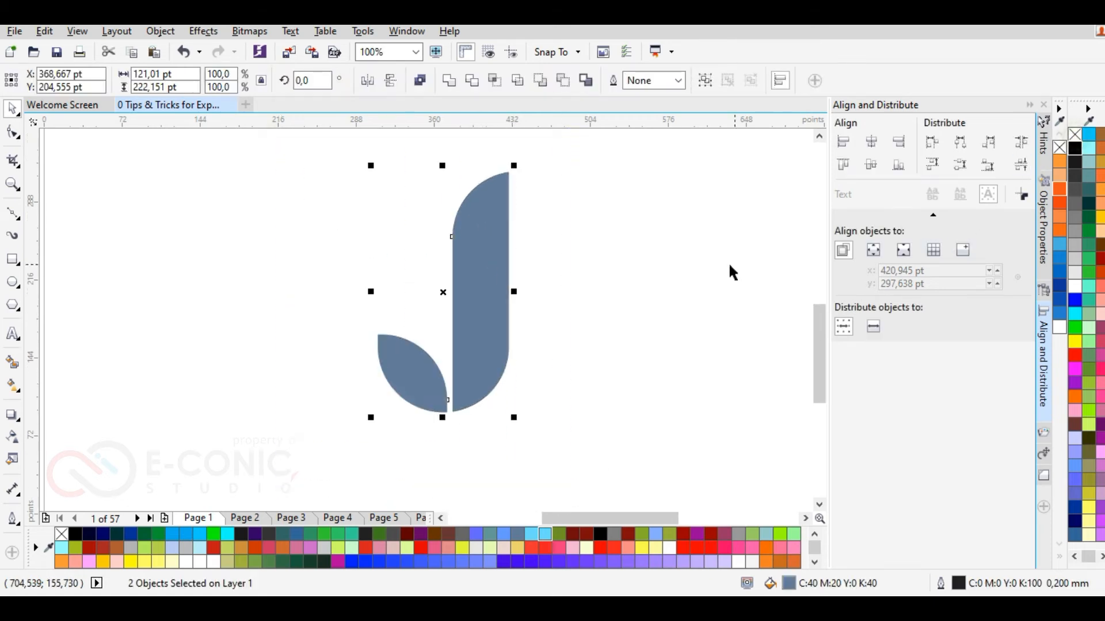
{"action": "left_click", "coordinate": [433, 416]}
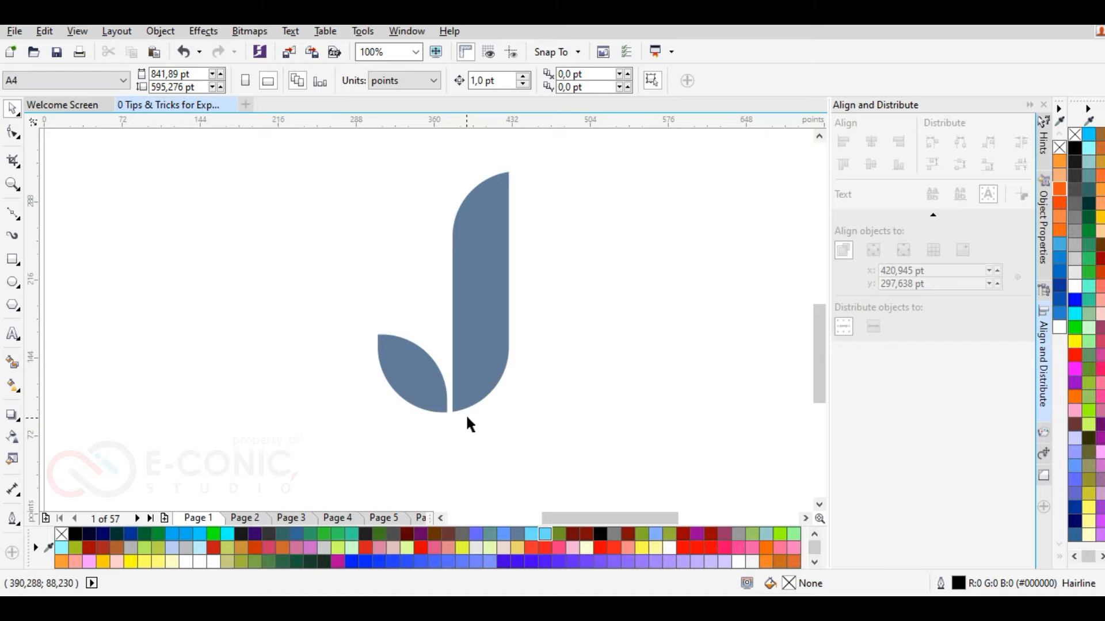
{"action": "left_click", "coordinate": [15, 214]}
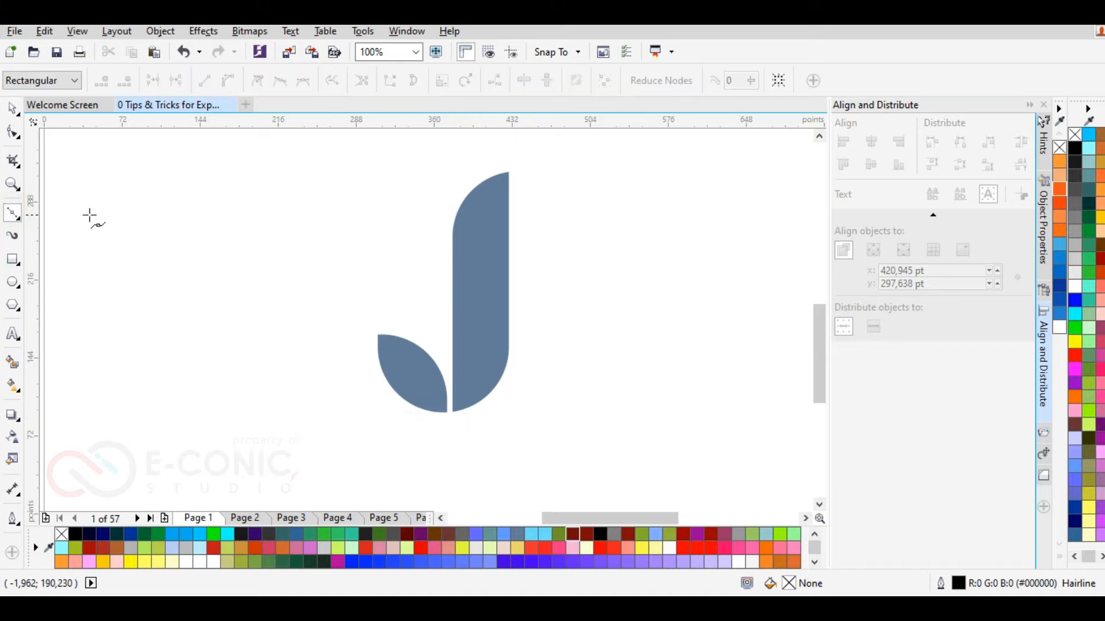
{"action": "left_click", "coordinate": [352, 335]}
{"action": "left_click", "coordinate": [382, 334]}
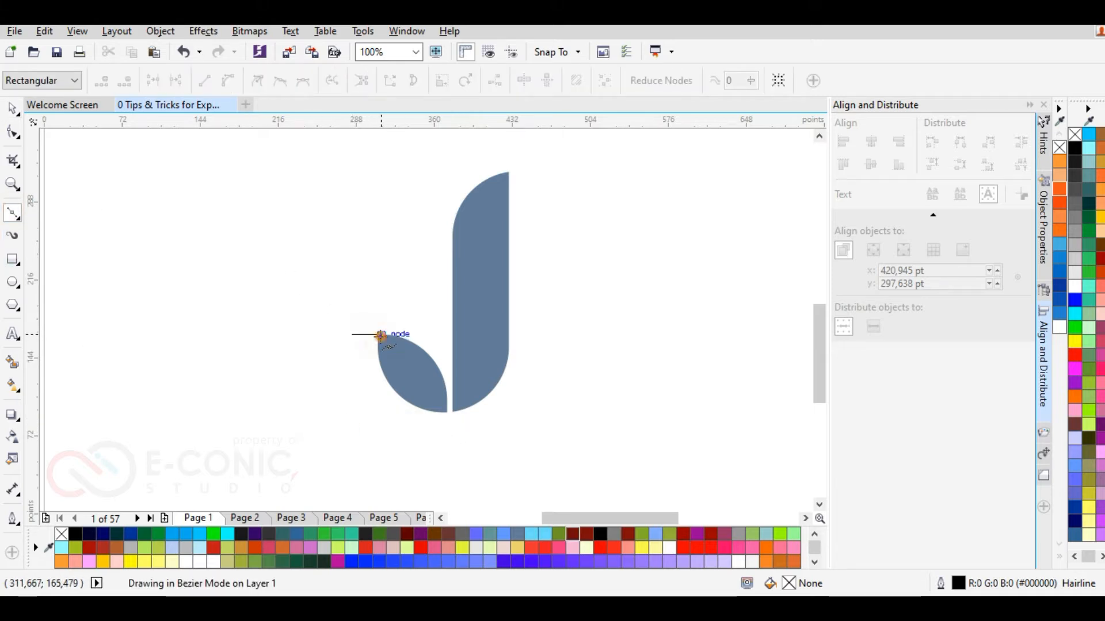
{"action": "key", "text": "ctrl+z"}
Draw a Bezier line from just outside the leaf's upper-left tip diagonally through its lower-right tip to slightly below it.
{"action": "scroll", "coordinate": [378, 337], "scroll_direction": "up", "scroll_amount": 1}
{"action": "left_click", "coordinate": [377, 333]}
{"action": "left_click", "coordinate": [516, 488]}
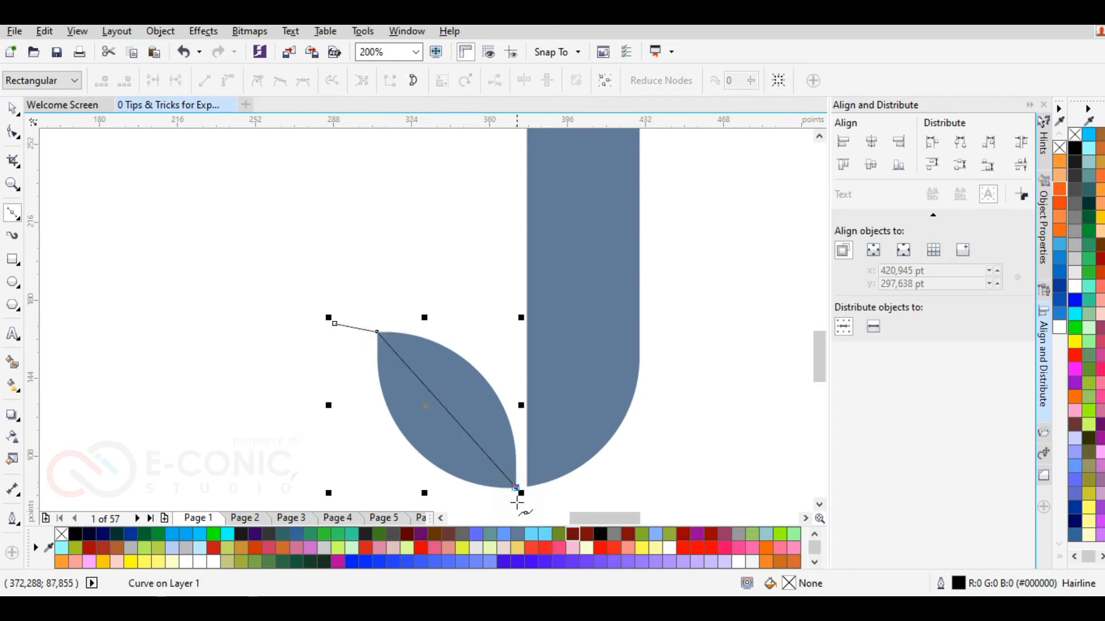
{"action": "left_click", "coordinate": [517, 503]}
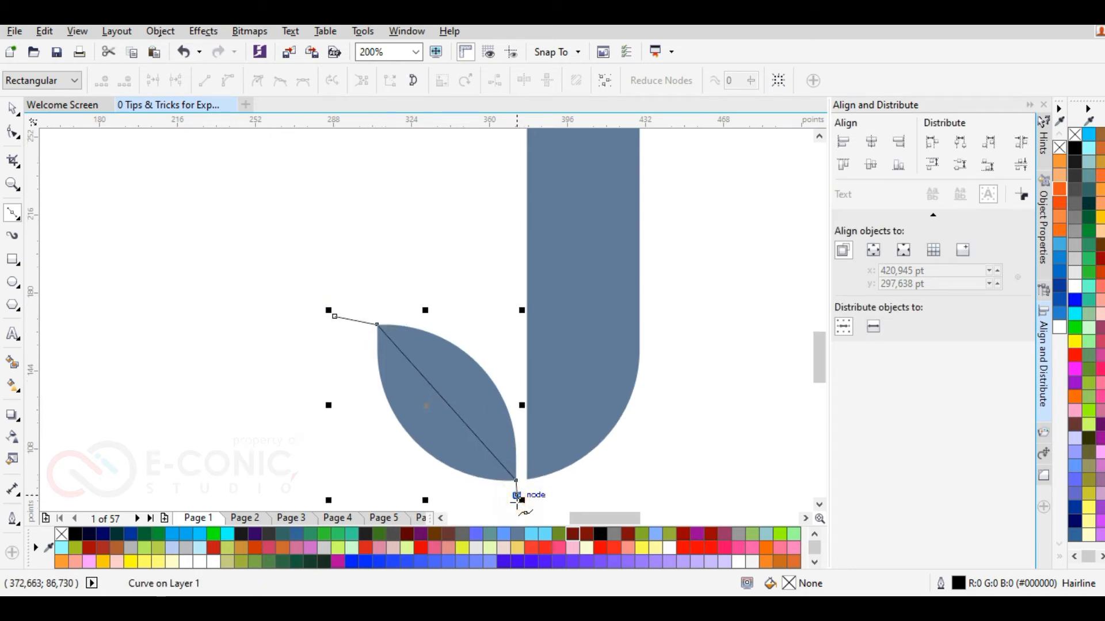
{"action": "left_click", "coordinate": [8, 112]}
Draw a Bezier line from just outside the stem's bottom-left tip diagonally through its top-right tip and slightly beyond.
{"action": "left_click", "coordinate": [12, 214]}
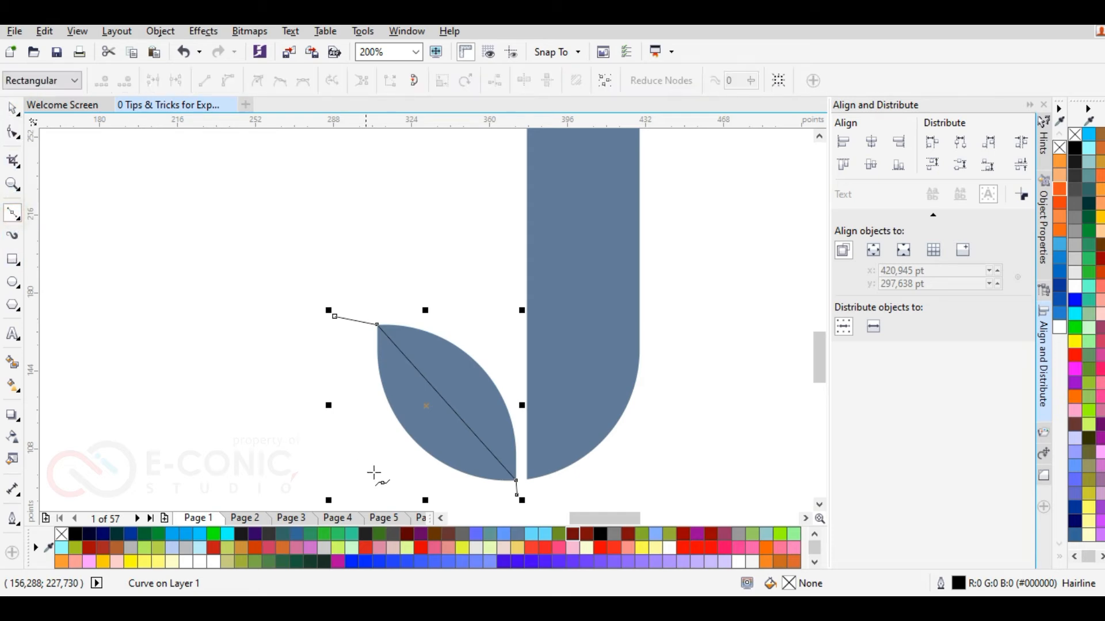
{"action": "left_click", "coordinate": [544, 498]}
{"action": "left_click", "coordinate": [526, 479]}
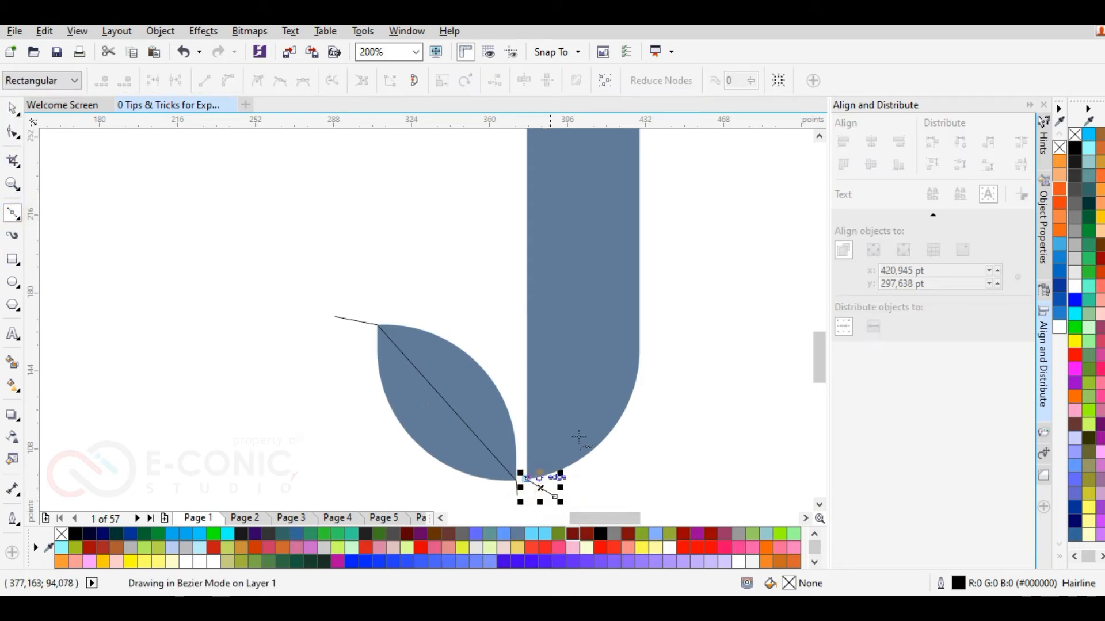
{"action": "scroll", "coordinate": [676, 216], "scroll_direction": "down", "scroll_amount": 3}
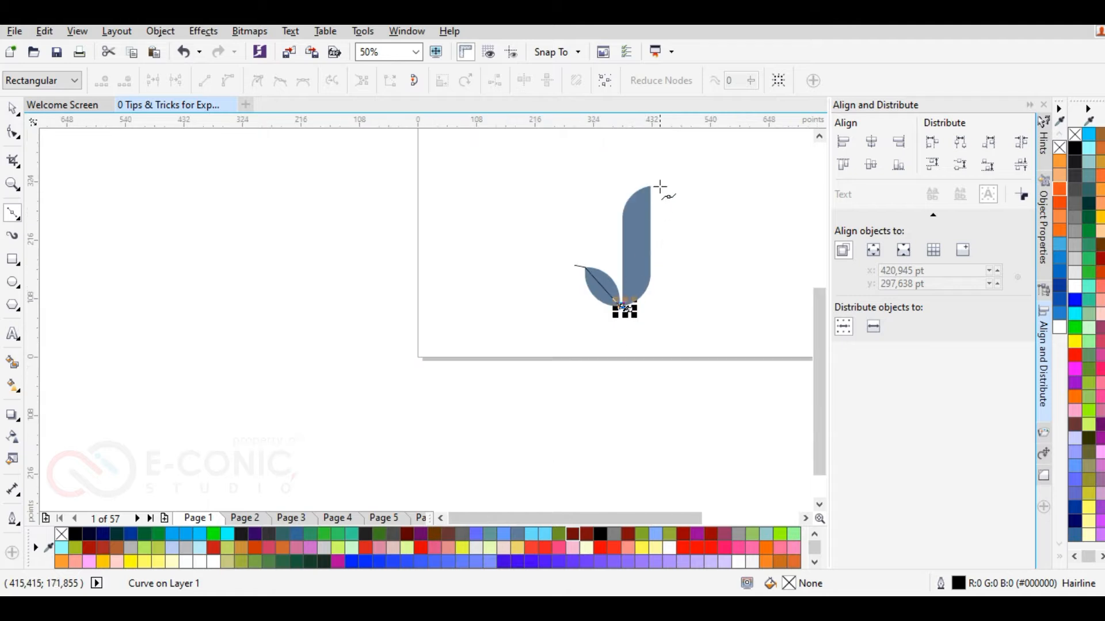
{"action": "scroll", "coordinate": [659, 185], "scroll_direction": "up", "scroll_amount": 5}
{"action": "left_click_drag", "start_coordinate": [630, 187], "coordinate": [661, 179]}
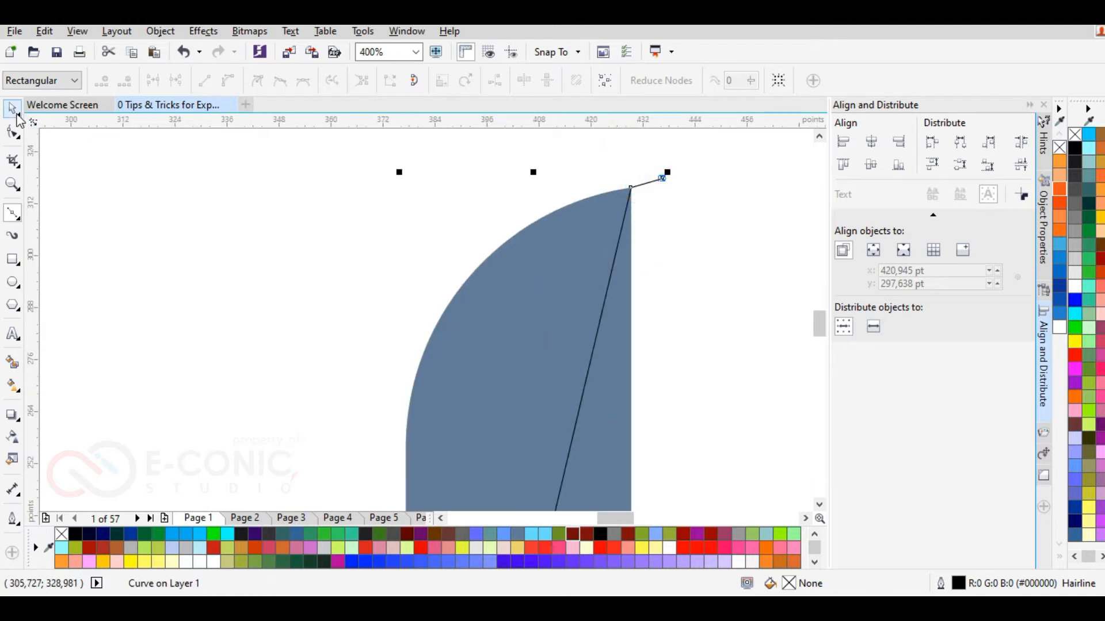
Convert the straight diagonal segment crossing the stem to a curve.
{"action": "left_click", "coordinate": [12, 132]}
{"action": "scroll", "coordinate": [443, 391], "scroll_direction": "down", "scroll_amount": 1}
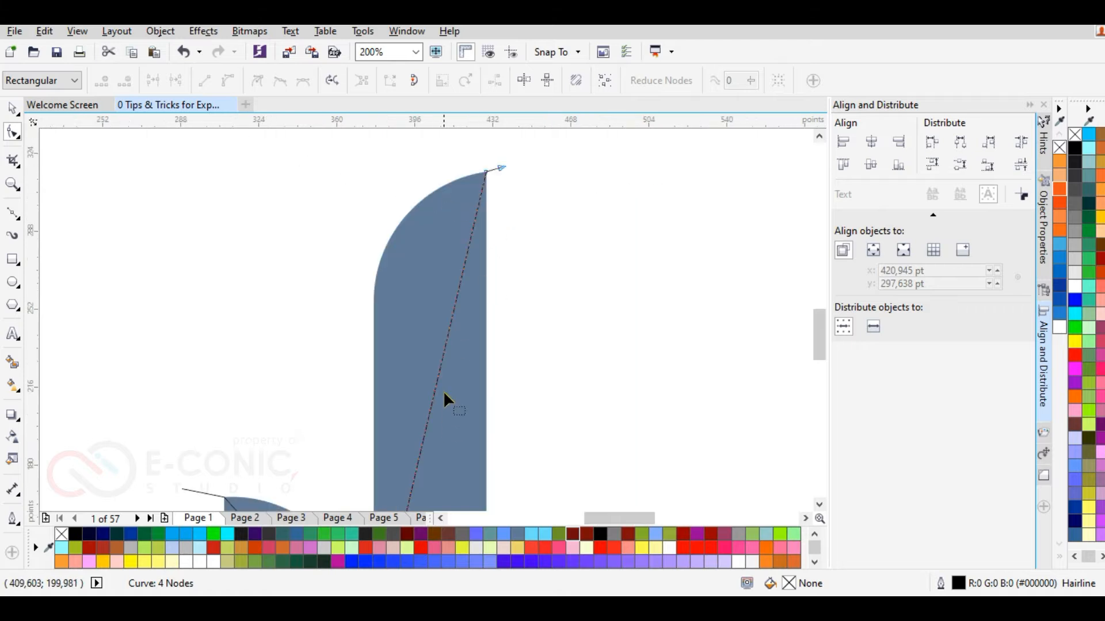
{"action": "scroll", "coordinate": [443, 391], "scroll_direction": "down", "scroll_amount": 1}
{"action": "left_click", "coordinate": [462, 284]}
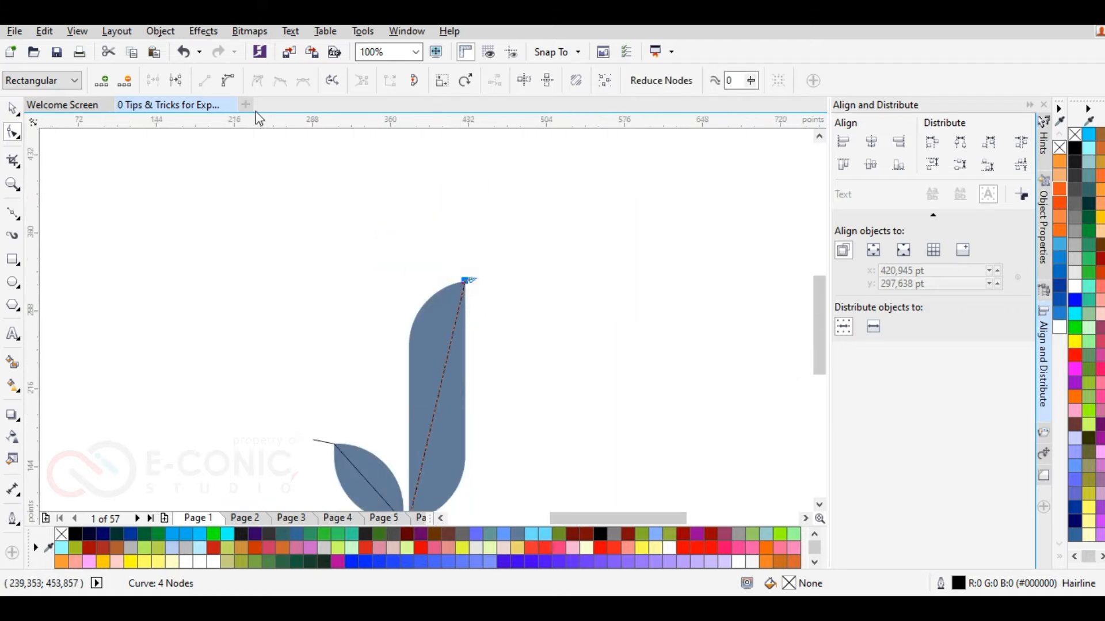
{"action": "left_click", "coordinate": [228, 81]}
Convert the straight diagonal segment crossing the leaf to a curve.
{"action": "scroll", "coordinate": [380, 477], "scroll_direction": "down", "scroll_amount": 1}
{"action": "scroll", "coordinate": [372, 367], "scroll_direction": "up", "scroll_amount": 2}
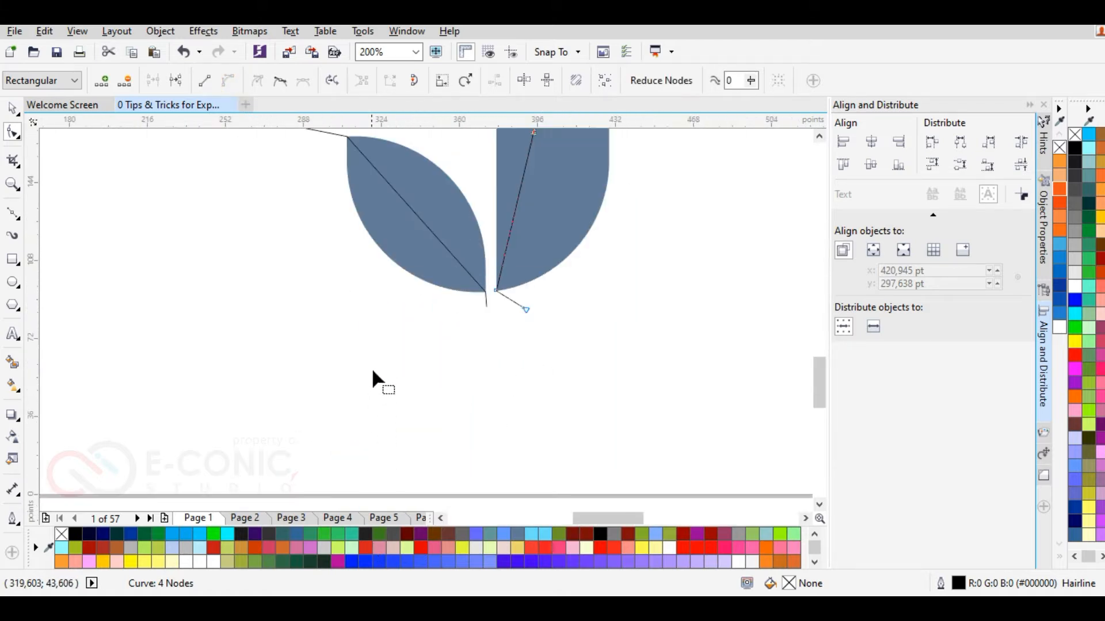
{"action": "left_click", "coordinate": [485, 293]}
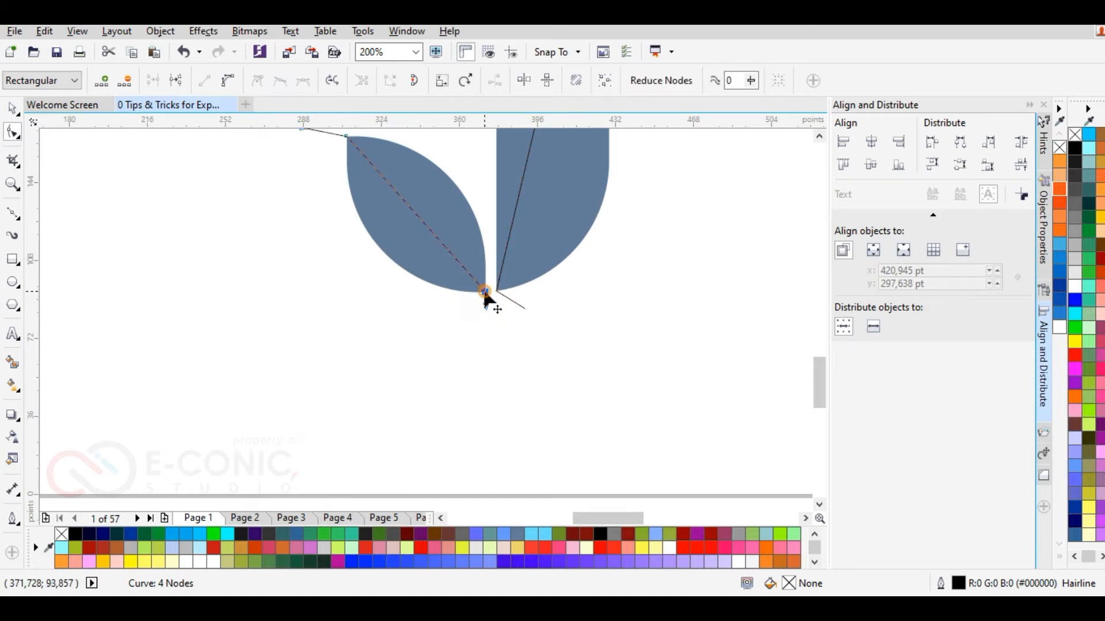
{"action": "scroll", "coordinate": [299, 338], "scroll_direction": "down", "scroll_amount": 1}
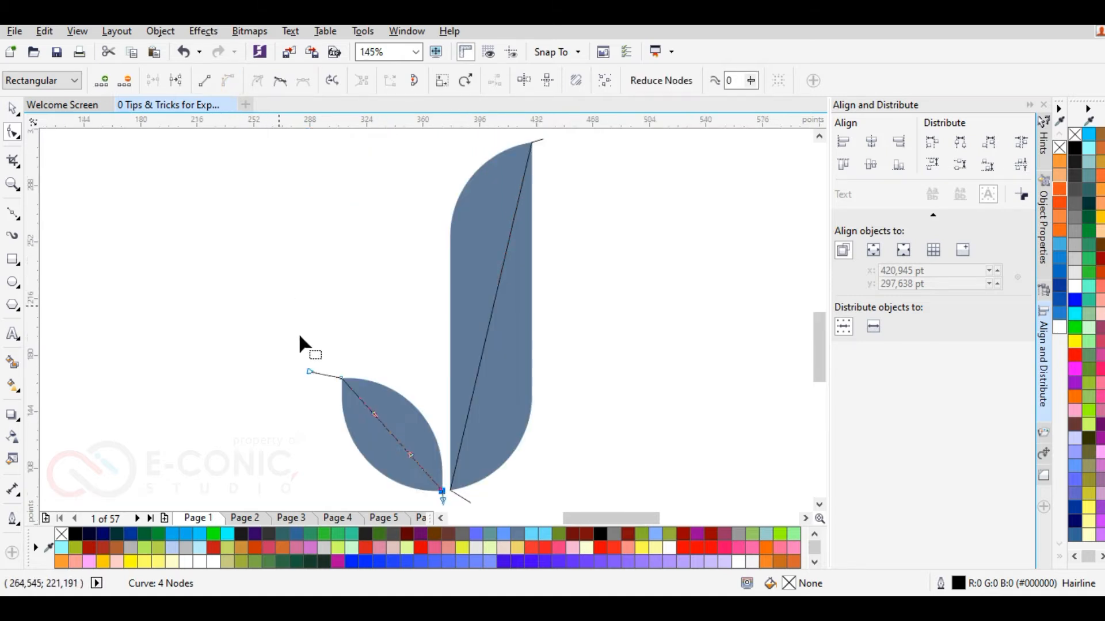
Bend the leaf's diagonal into a gentle S-curve by adjusting the handles at both tips toward the leaf's opposite edges.
{"action": "left_click", "coordinate": [291, 402]}
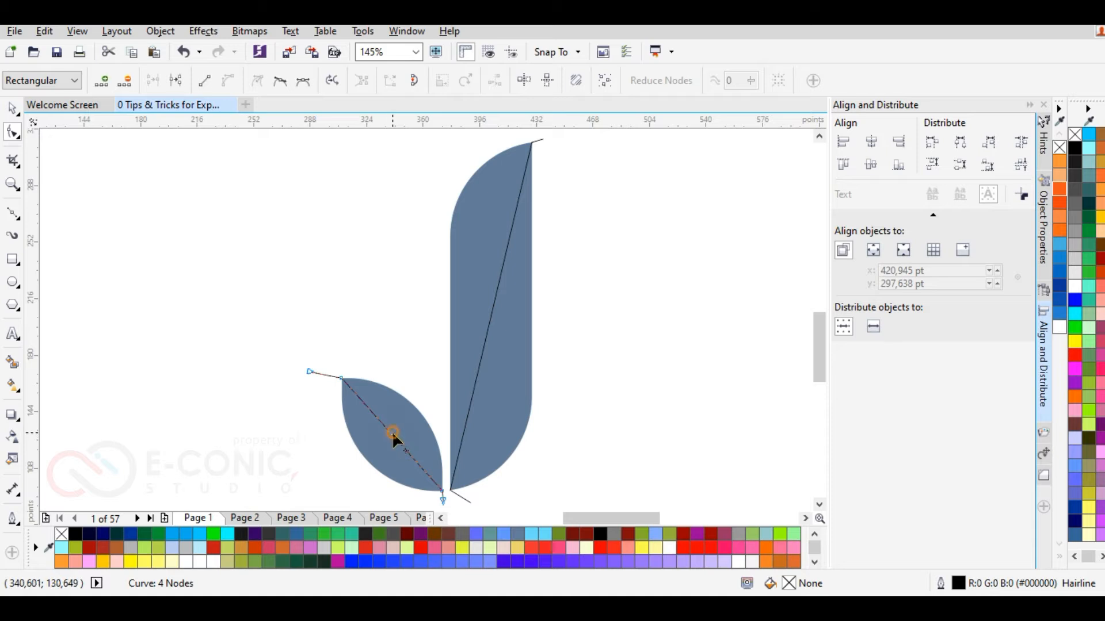
{"action": "left_click", "coordinate": [442, 491]}
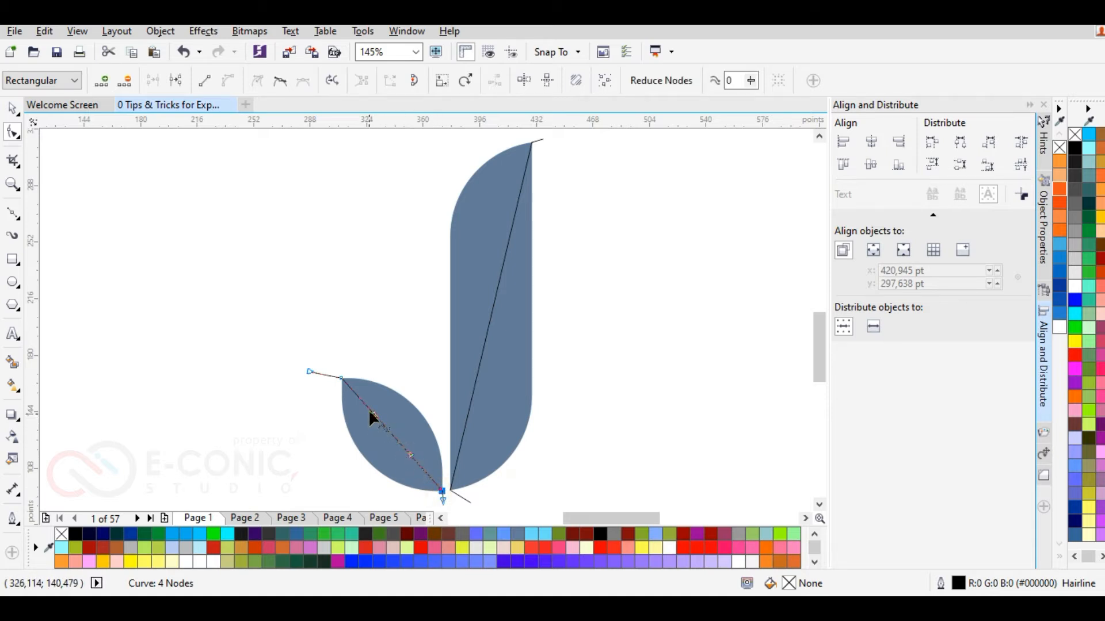
{"action": "left_click_drag", "start_coordinate": [411, 454], "coordinate": [350, 450]}
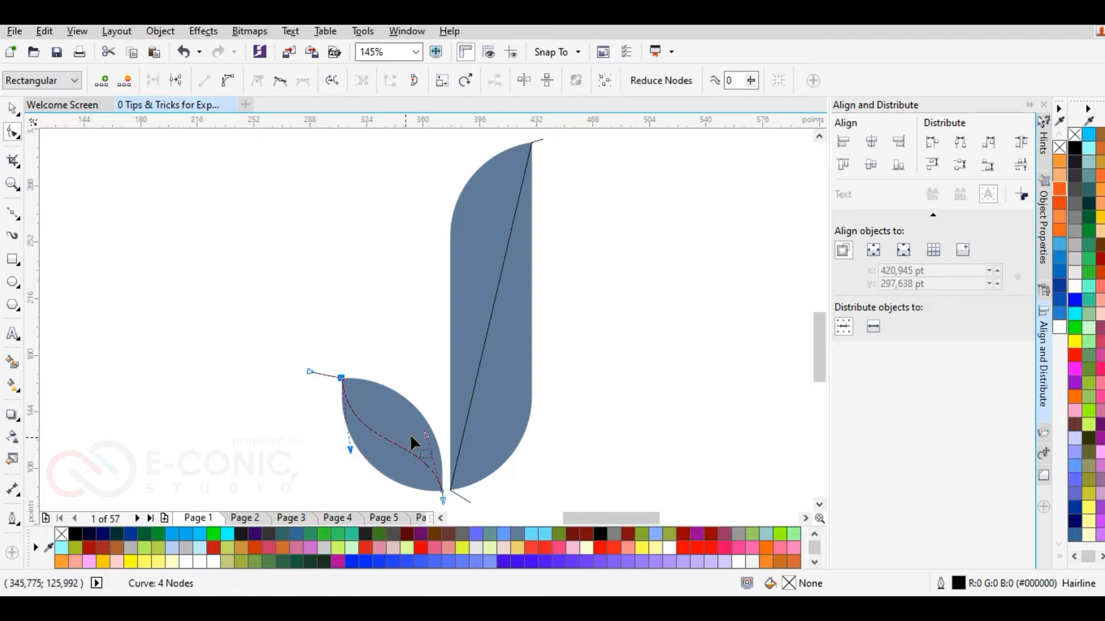
{"action": "left_click_drag", "start_coordinate": [426, 436], "coordinate": [429, 411]}
{"action": "left_click", "coordinate": [349, 444]}
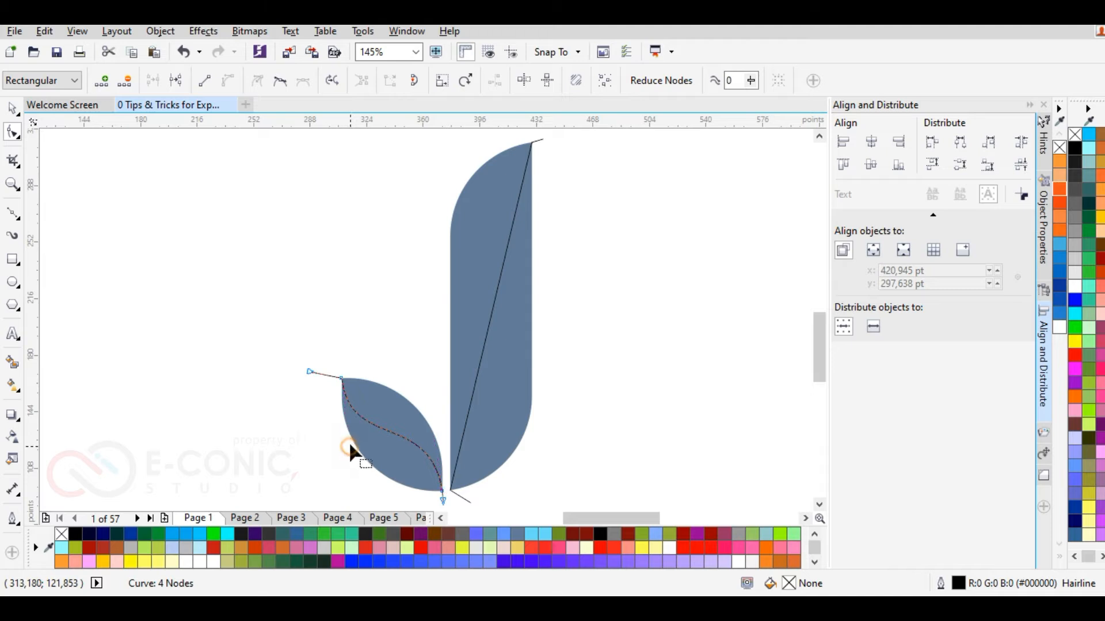
{"action": "left_click", "coordinate": [442, 490]}
{"action": "left_click_drag", "start_coordinate": [350, 448], "coordinate": [344, 433]}
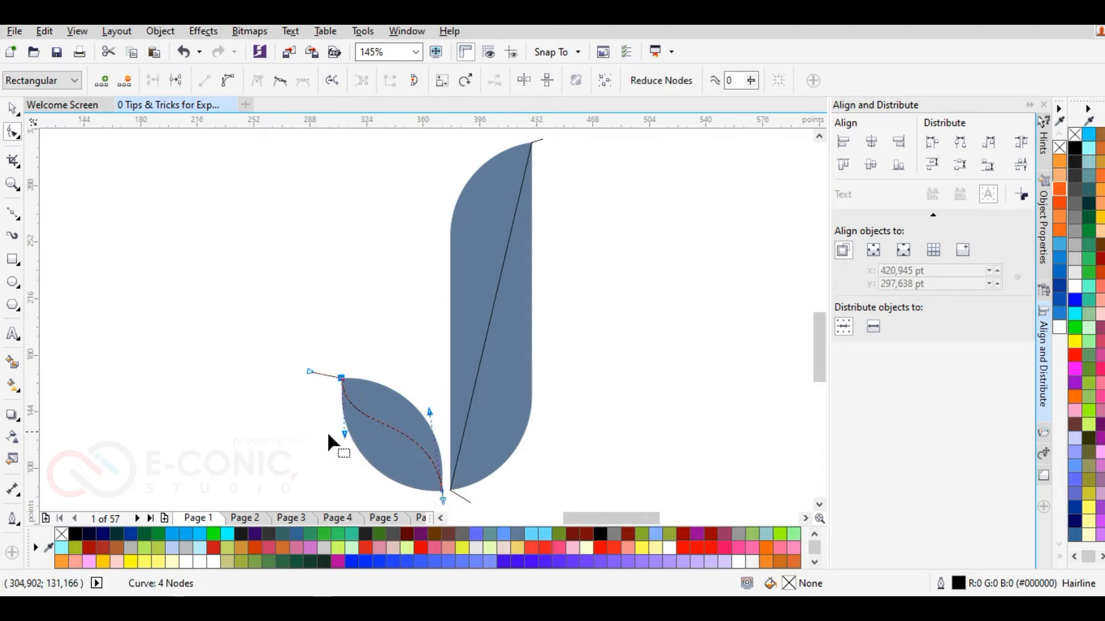
Bend the stem's diagonal into a long S-curve, directing the upper handle past the left edge and the lower handle to the right edge.
{"action": "left_click", "coordinate": [478, 292]}
{"action": "left_click", "coordinate": [450, 490]}
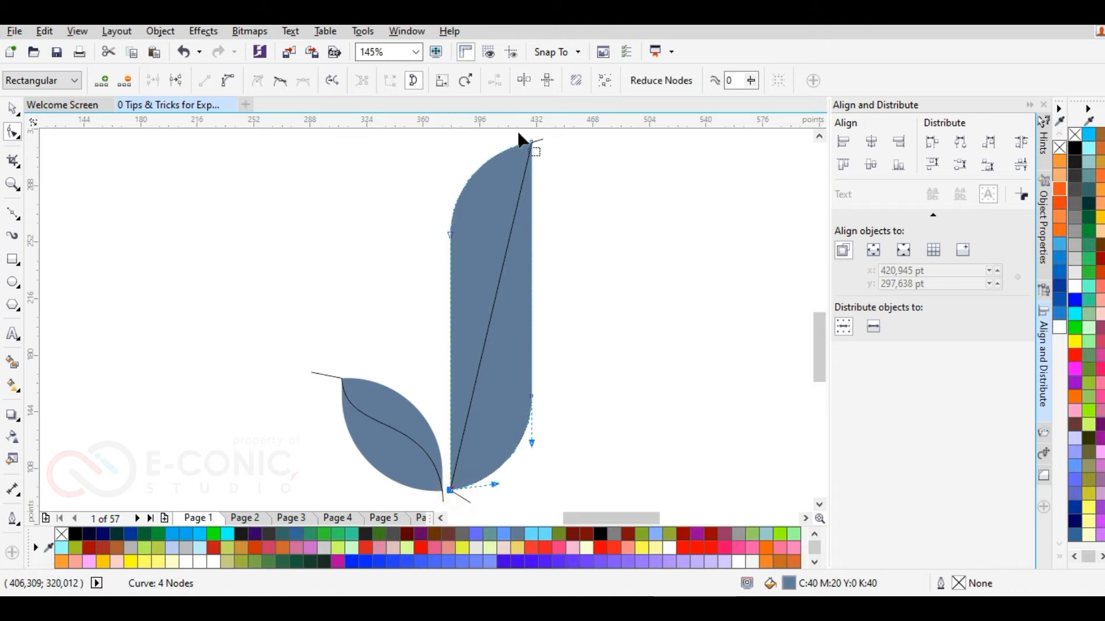
{"action": "left_click", "coordinate": [524, 178]}
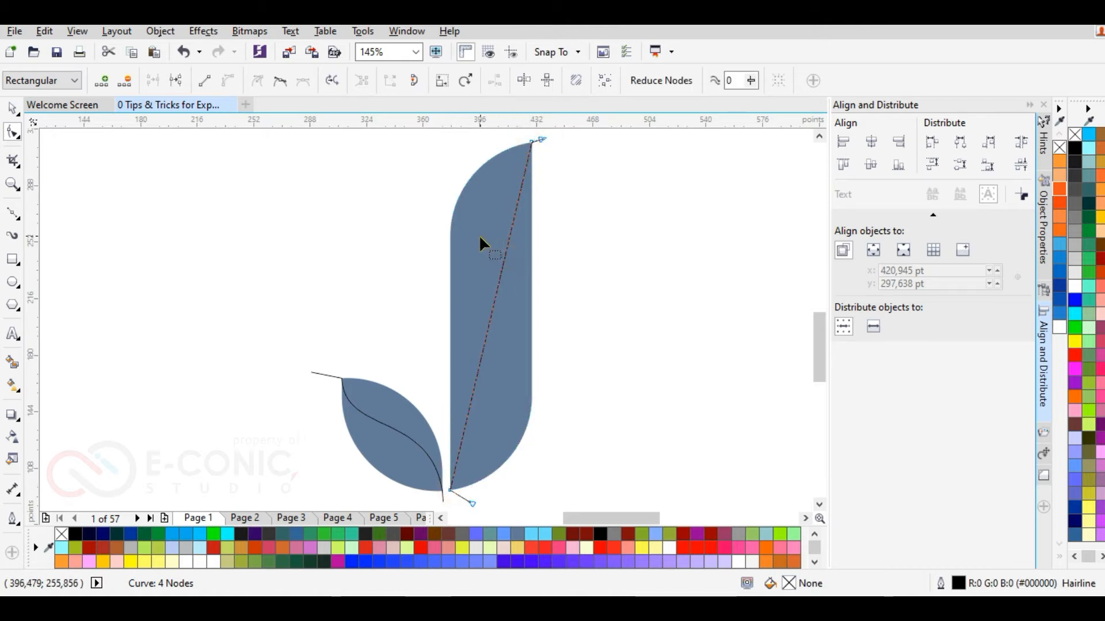
{"action": "left_click_drag", "start_coordinate": [505, 257], "coordinate": [452, 222]}
{"action": "mouse_move", "coordinate": [477, 376]}
{"action": "left_mouse_down"}
{"action": "mouse_move", "coordinate": [538, 395]}
{"action": "mouse_move", "coordinate": [532, 405]}
{"action": "left_mouse_up"}
{"action": "left_click_drag", "start_coordinate": [445, 230], "coordinate": [431, 196]}
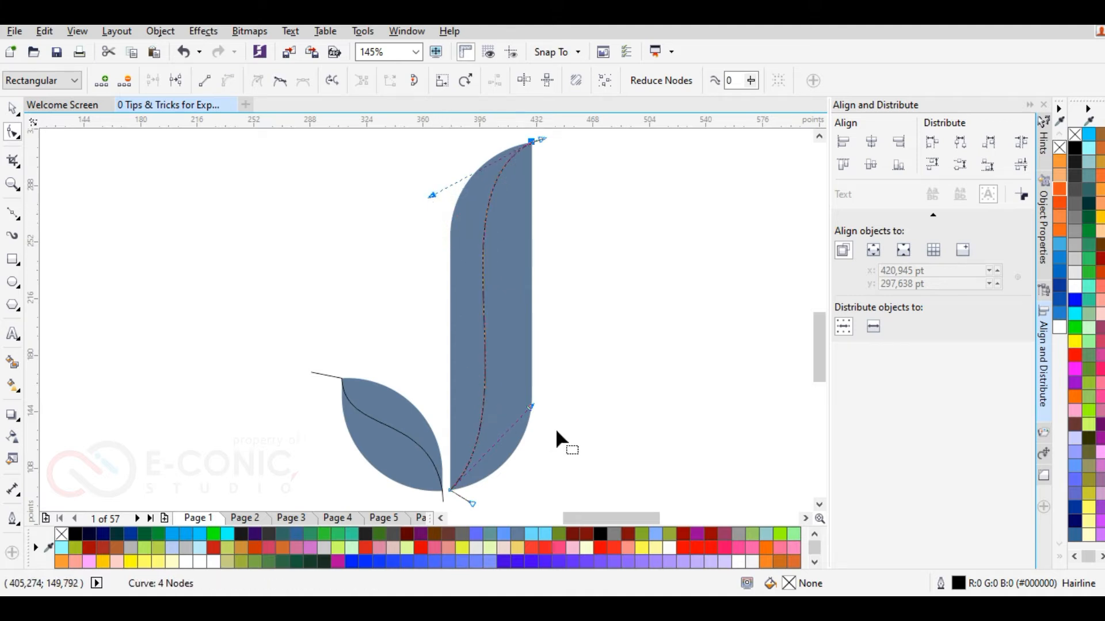
{"action": "mouse_move", "coordinate": [529, 408]}
{"action": "left_mouse_down"}
{"action": "mouse_move", "coordinate": [515, 382]}
{"action": "mouse_move", "coordinate": [530, 417]}
{"action": "mouse_move", "coordinate": [530, 397]}
{"action": "left_mouse_up"}
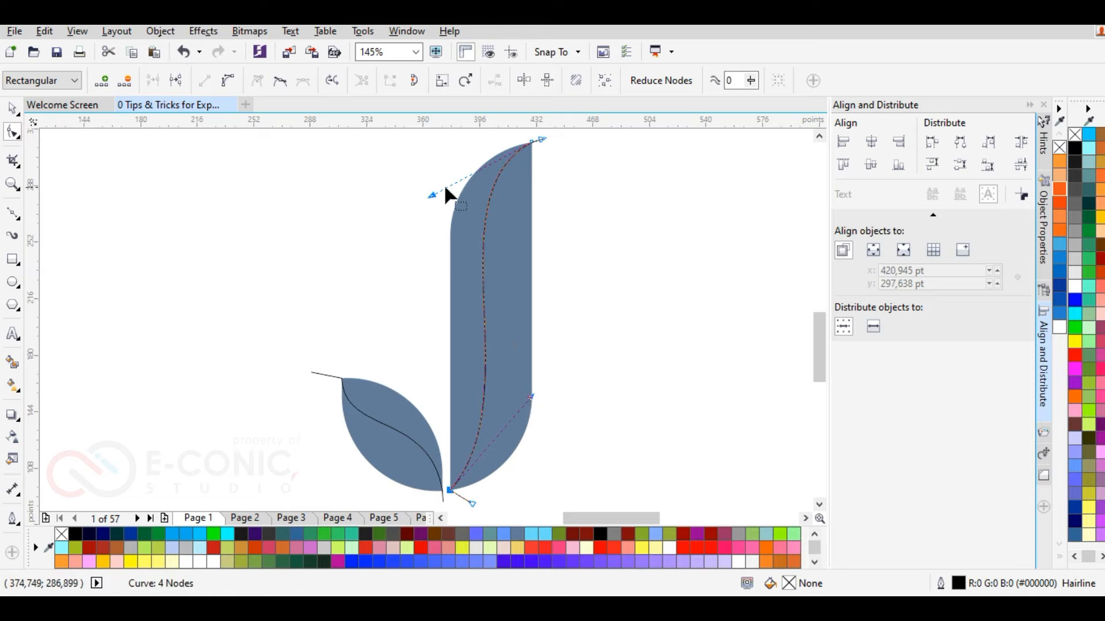
{"action": "mouse_move", "coordinate": [432, 196]}
{"action": "left_mouse_down"}
{"action": "mouse_move", "coordinate": [420, 201]}
{"action": "mouse_move", "coordinate": [430, 211]}
{"action": "left_mouse_up"}
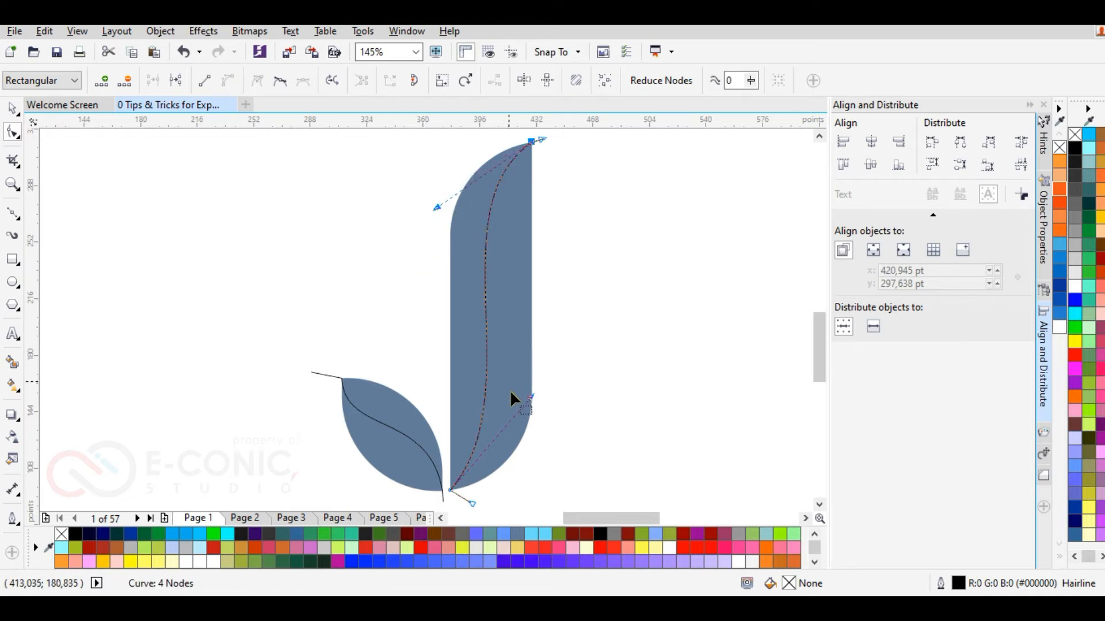
Refine the stem's S-curve by pulling its lower handle slightly inward from the right edge.
{"action": "left_click_drag", "start_coordinate": [532, 399], "coordinate": [524, 388]}
{"action": "left_click", "coordinate": [582, 336]}
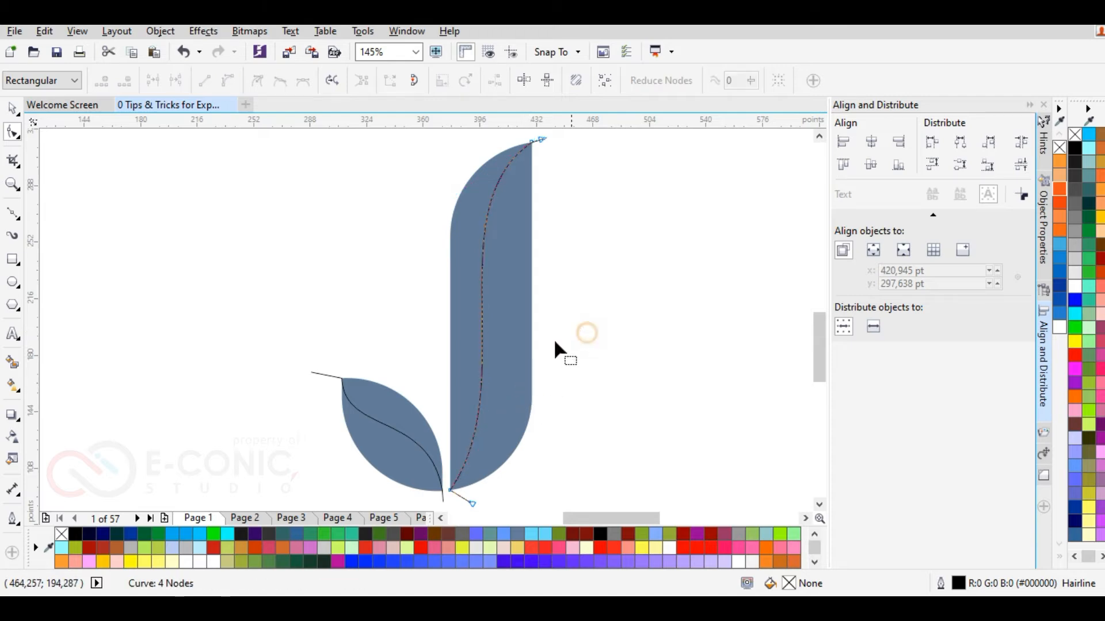
Use Smart Fill to create separate shapes from the leaf's upper half and the stem's left half.
{"action": "left_click", "coordinate": [11, 362]}
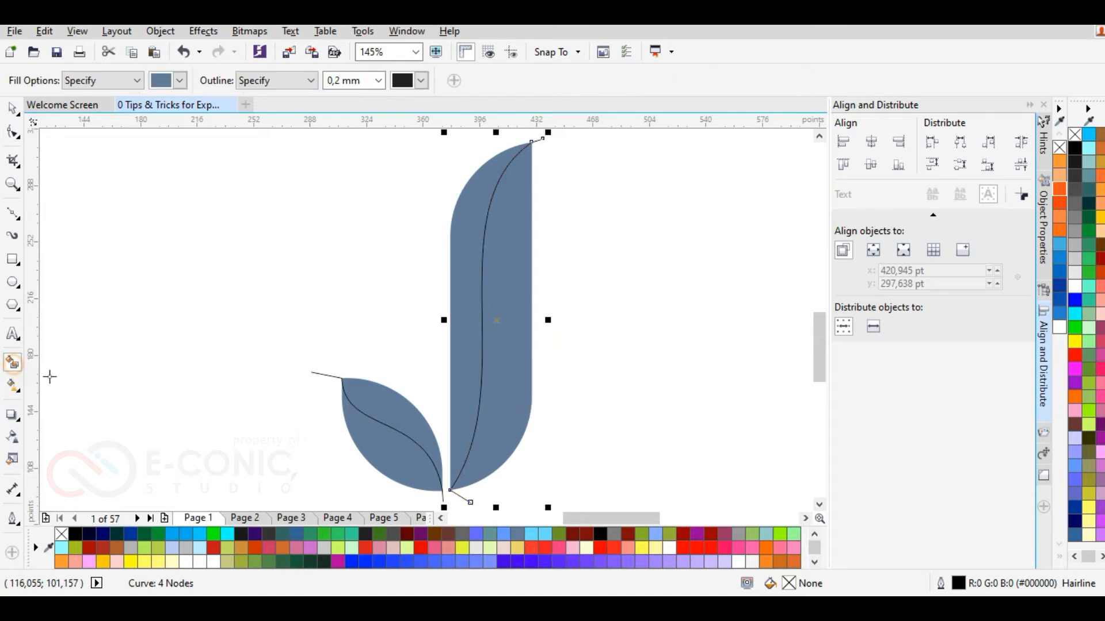
{"action": "left_click", "coordinate": [370, 410]}
{"action": "left_click", "coordinate": [467, 281]}
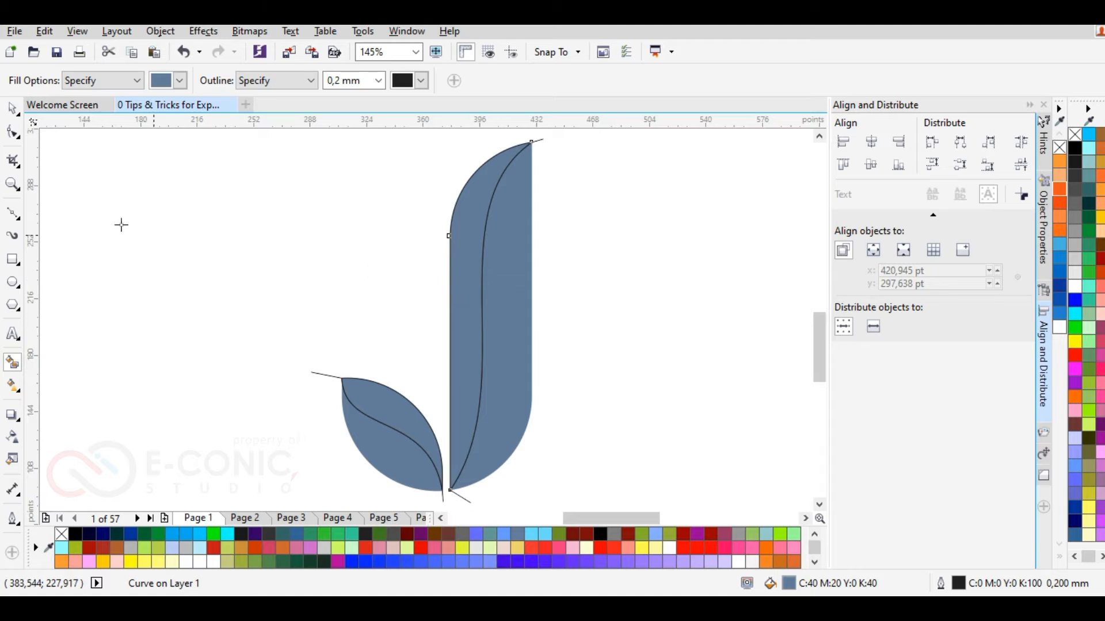
Delete the S-curve guide lines crossing the leaf and the stem.
{"action": "left_click", "coordinate": [11, 109]}
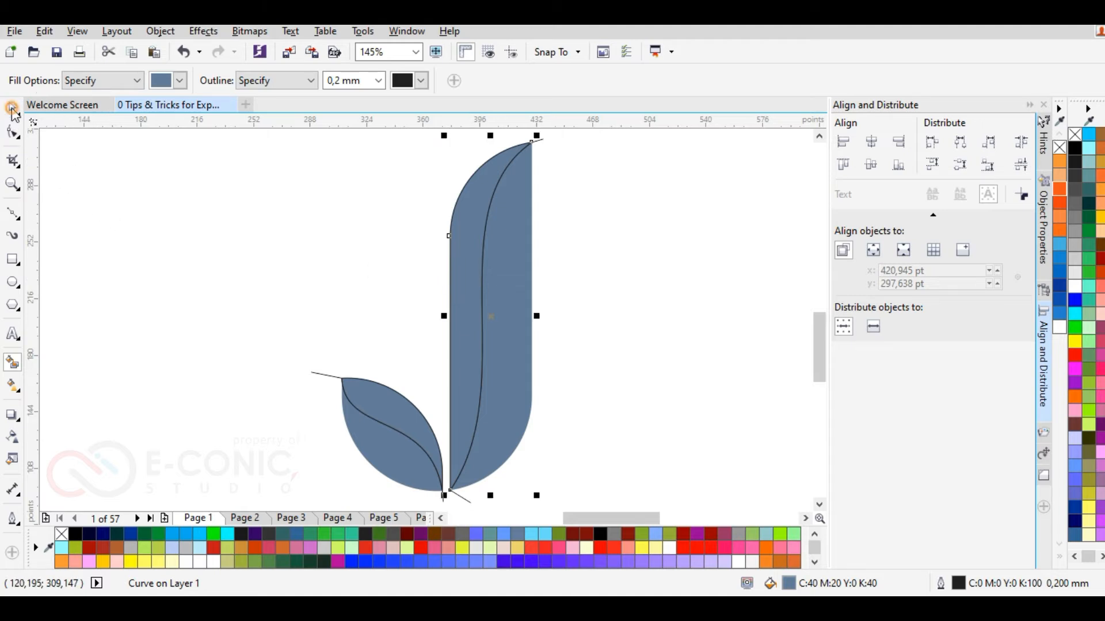
{"action": "left_click", "coordinate": [321, 375]}
{"action": "key", "text": "Delete"}
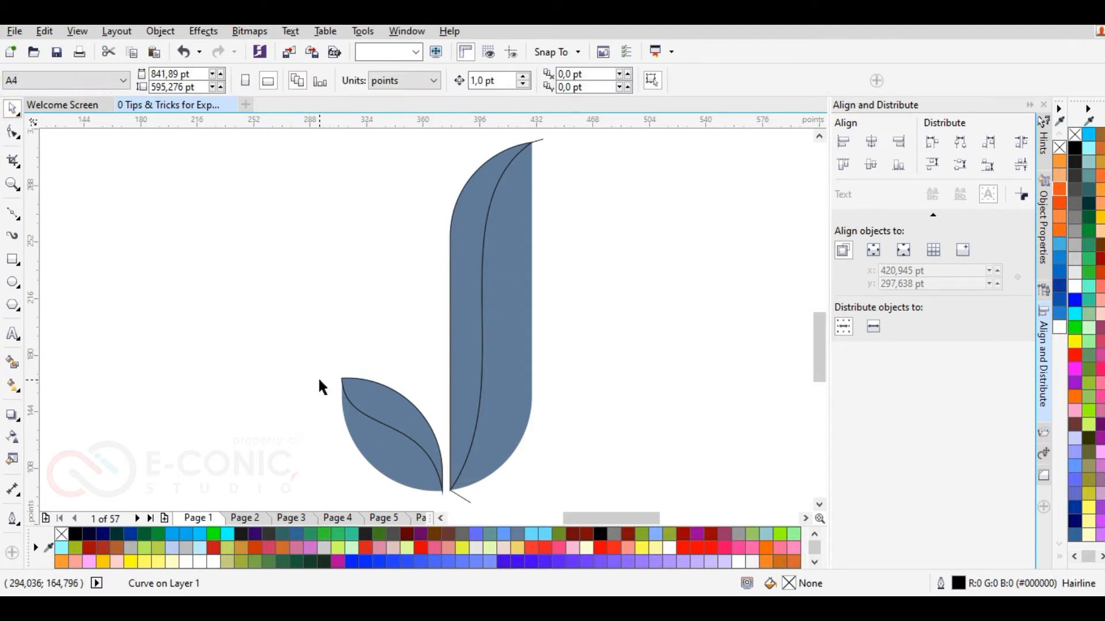
{"action": "left_click", "coordinate": [459, 496]}
{"action": "key", "text": "Escape"}
Fill the leaf's upper half and the stem's left half with dark grey #333333.
{"action": "left_click", "coordinate": [404, 446]}
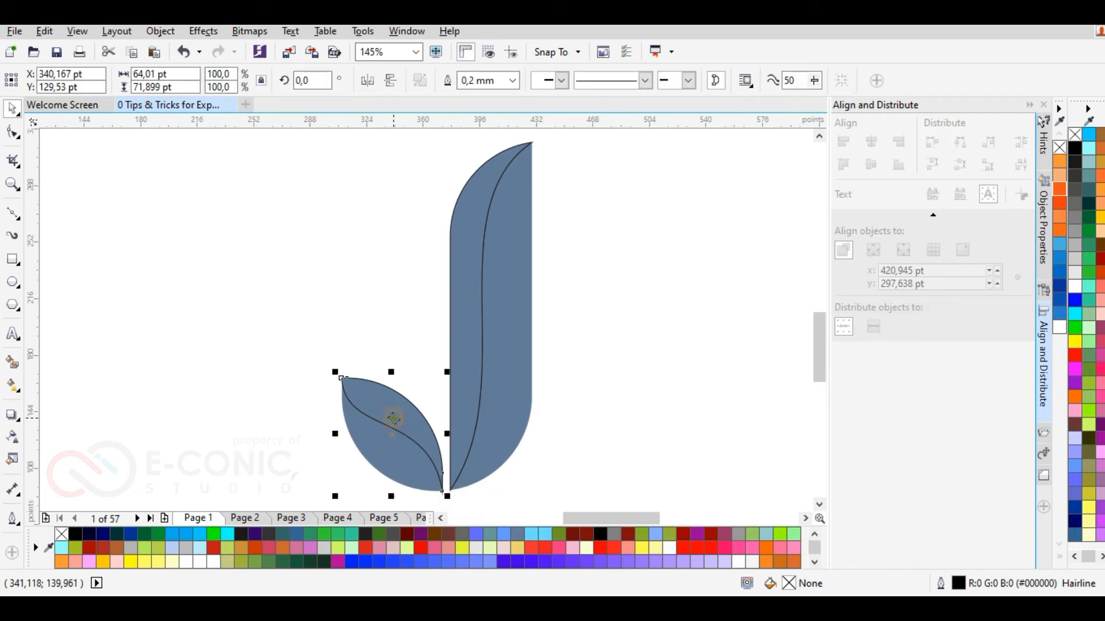
{"action": "left_click", "coordinate": [1087, 180]}
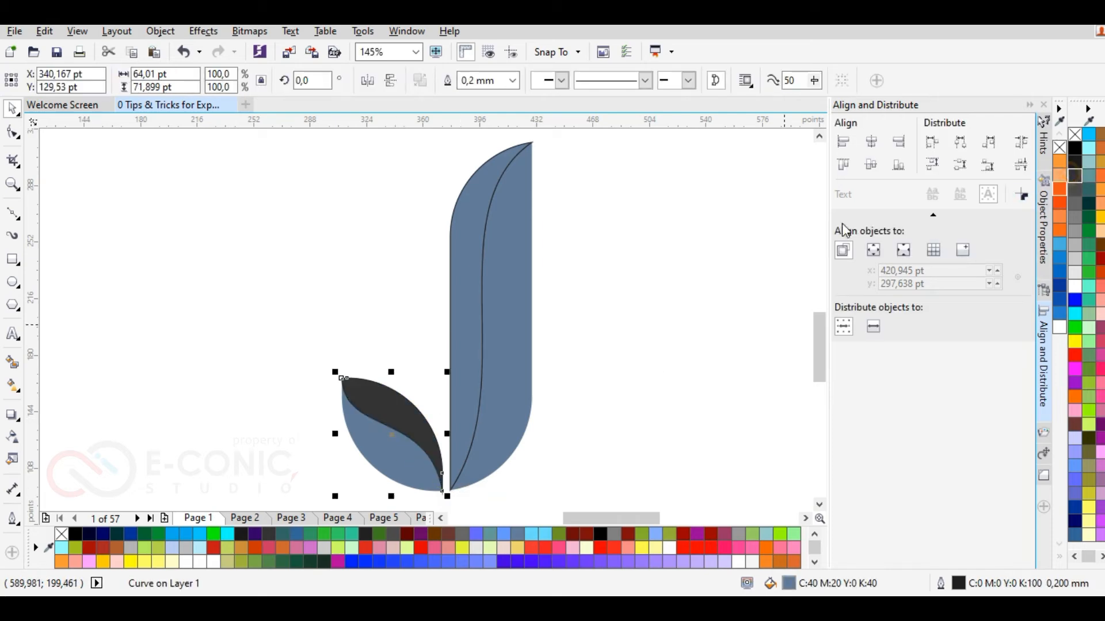
{"action": "left_click", "coordinate": [471, 208]}
{"action": "left_click", "coordinate": [1074, 180]}
{"action": "left_click", "coordinate": [614, 316]}
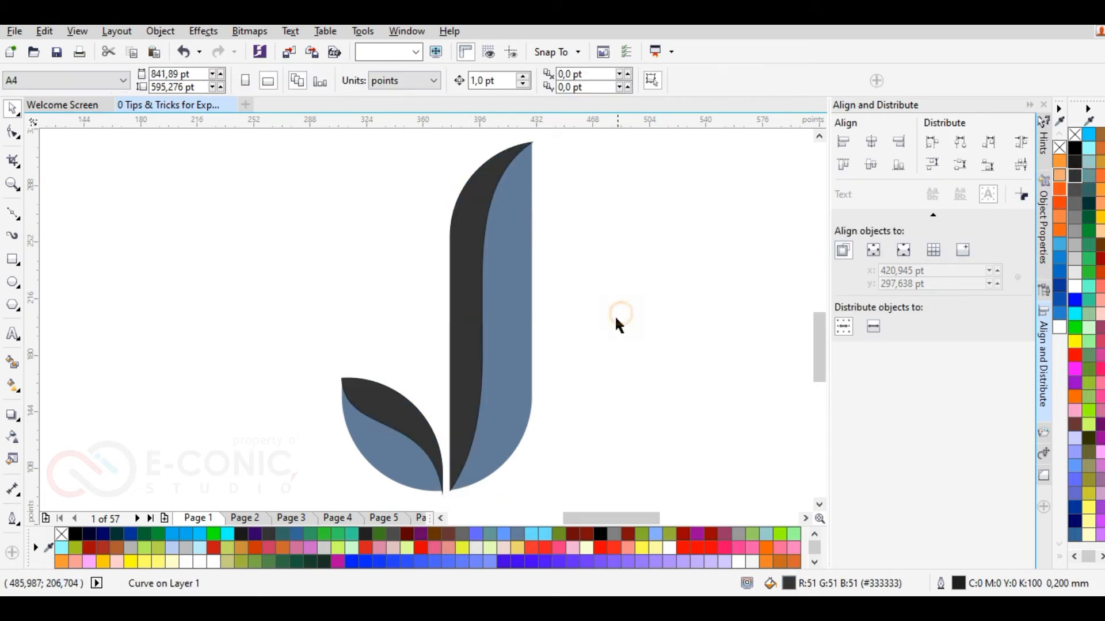
Select both halves of the stem and group them.
{"action": "left_click", "coordinate": [519, 337]}
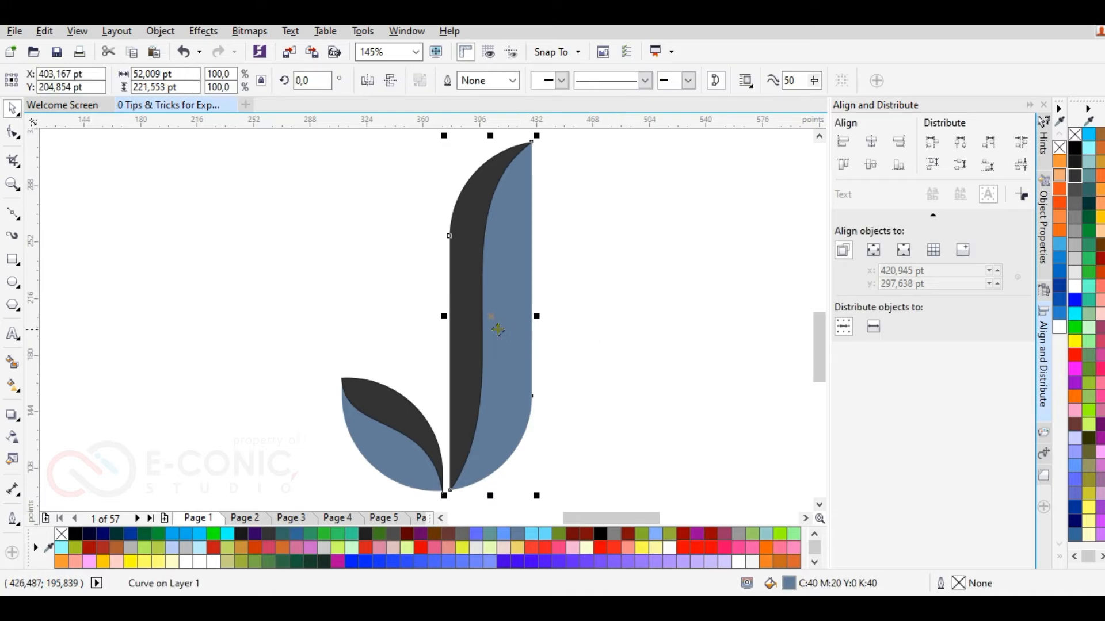
{"action": "scroll", "coordinate": [588, 293], "scroll_direction": "down", "scroll_amount": 2}
{"action": "scroll", "coordinate": [614, 276], "scroll_direction": "up", "scroll_amount": 2}
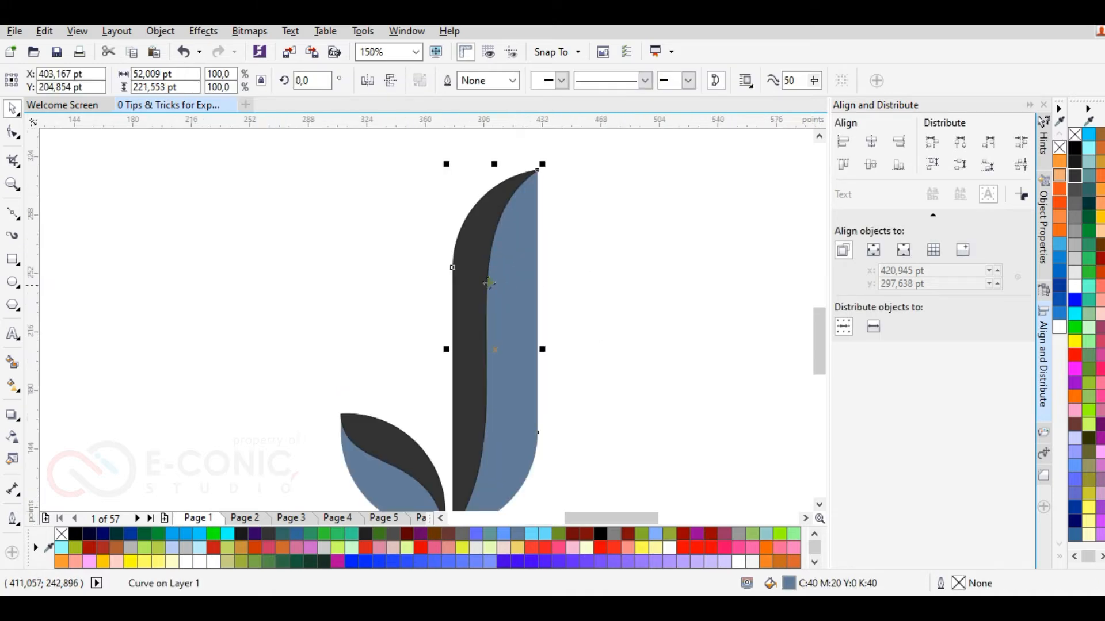
{"action": "left_click_drag", "start_coordinate": [428, 143], "coordinate": [619, 480]}
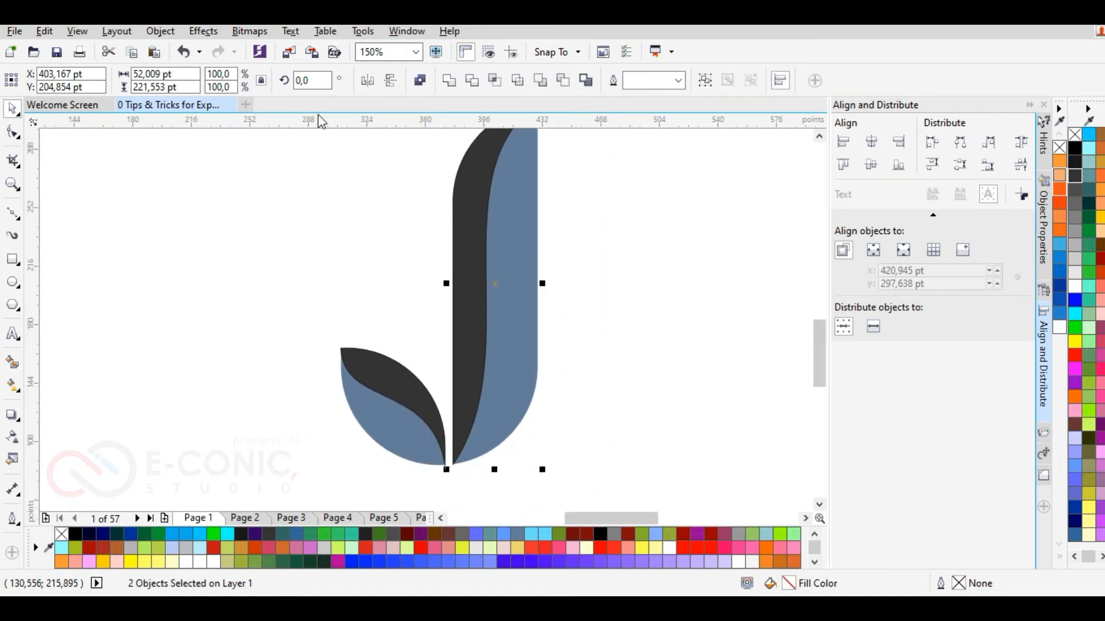
{"action": "left_click", "coordinate": [703, 81]}
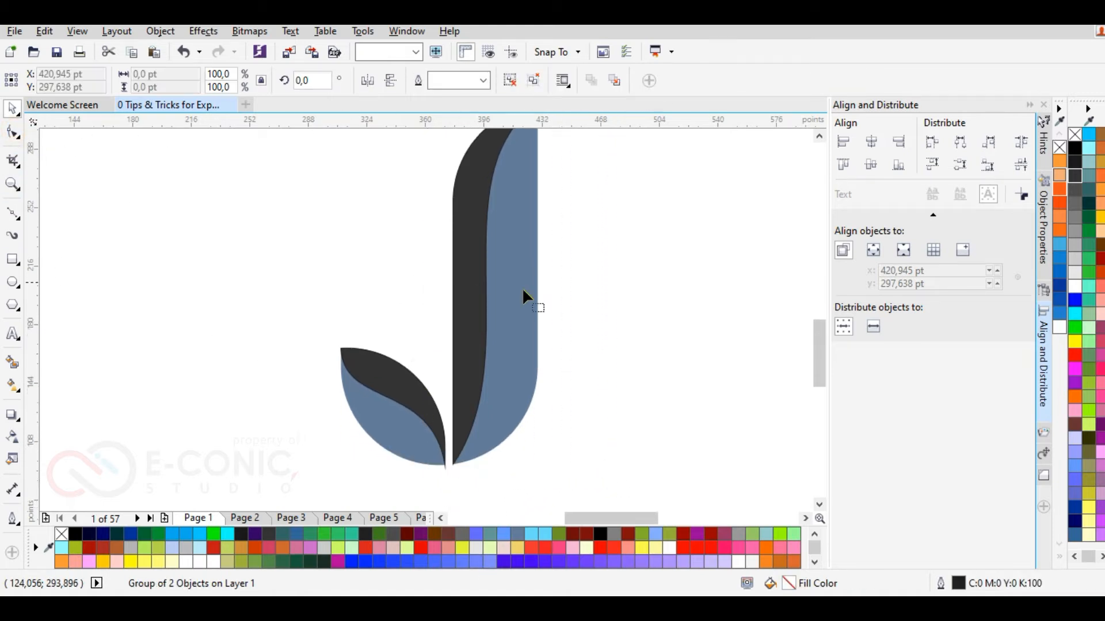
{"action": "left_click_drag", "start_coordinate": [816, 350], "coordinate": [823, 327]}
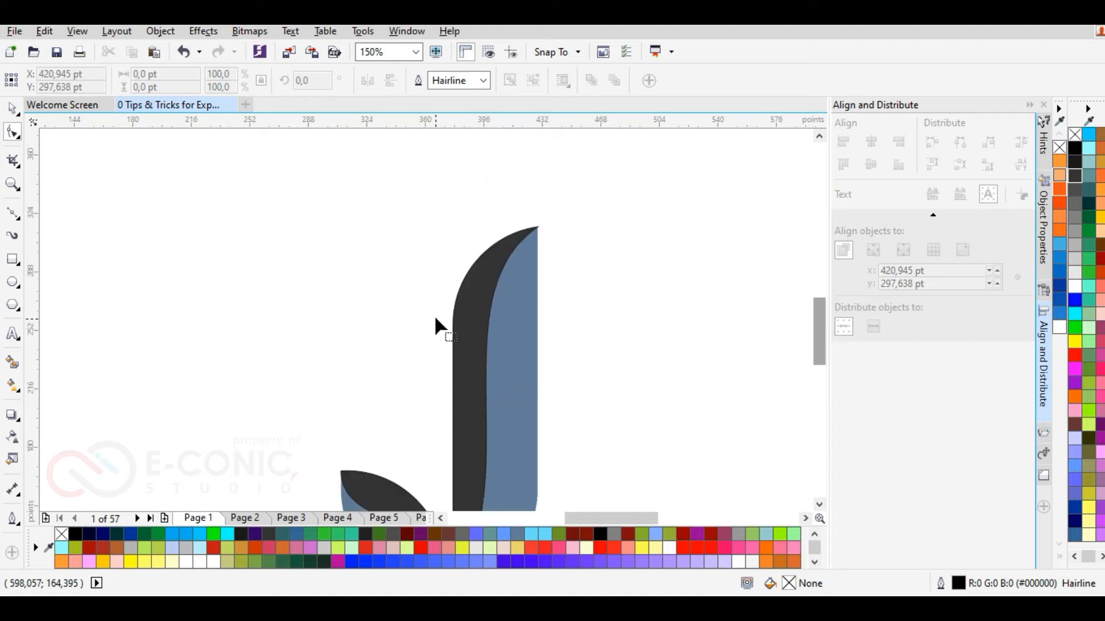
{"action": "left_click", "coordinate": [465, 310]}
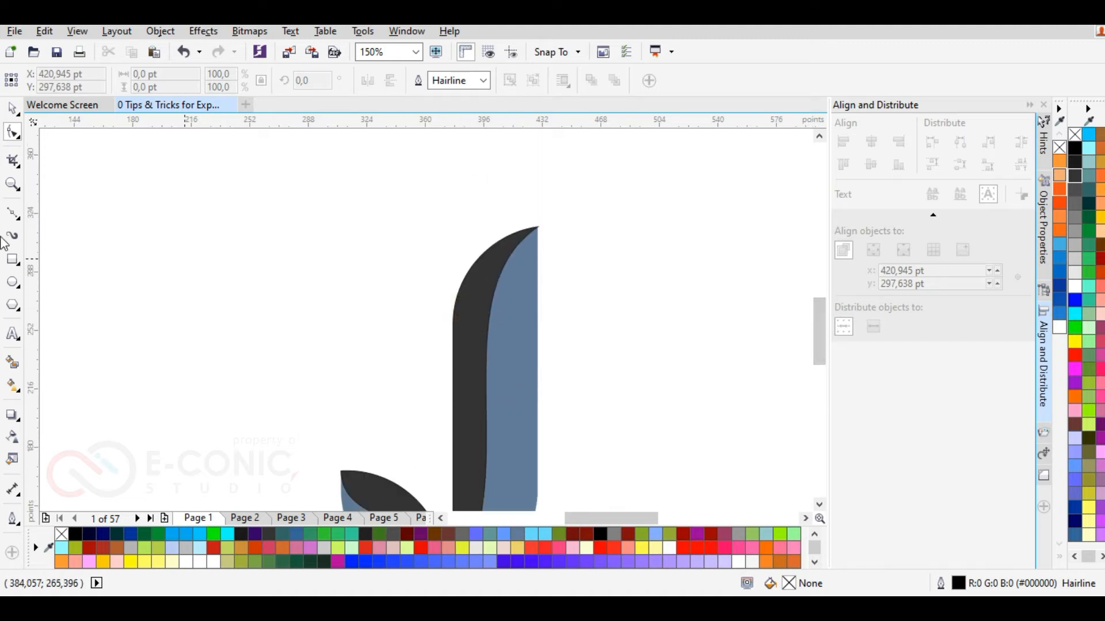
{"action": "key", "text": "space"}
{"action": "left_click", "coordinate": [465, 284]}
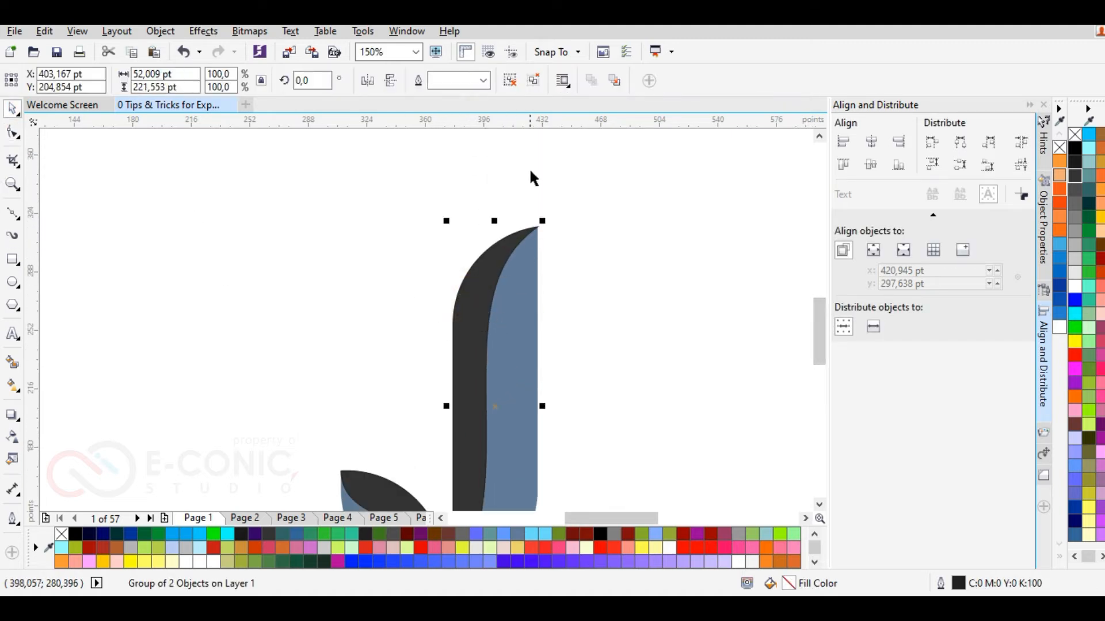
{"action": "left_click", "coordinate": [408, 354]}
Fill the leaf's upper half with dark green #1A2D26, stretch a linear gradient from its upper-left to lower-right tip, and remove its outline.
{"action": "scroll", "coordinate": [572, 262], "scroll_direction": "down", "scroll_amount": 2}
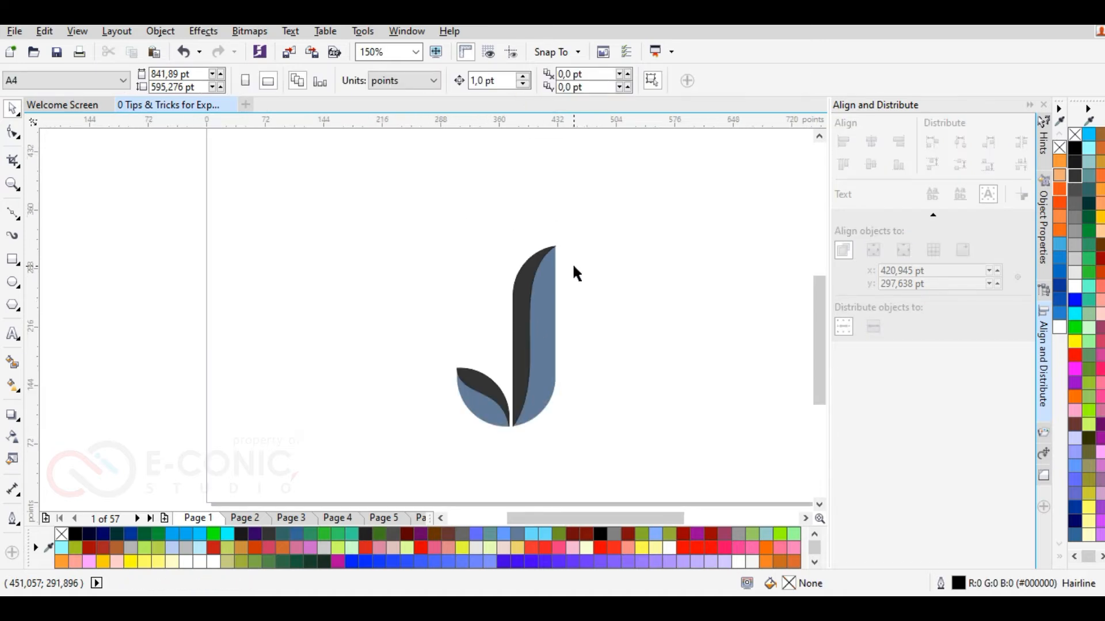
{"action": "scroll", "coordinate": [530, 426], "scroll_direction": "up", "scroll_amount": 2}
{"action": "left_click", "coordinate": [432, 344]}
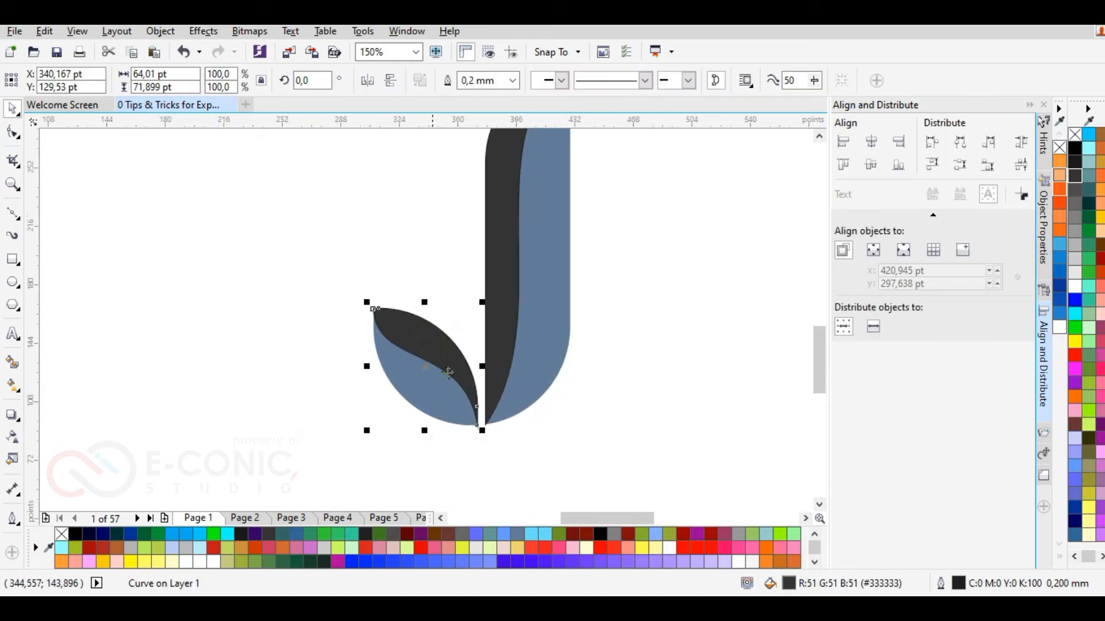
{"action": "left_click", "coordinate": [323, 563]}
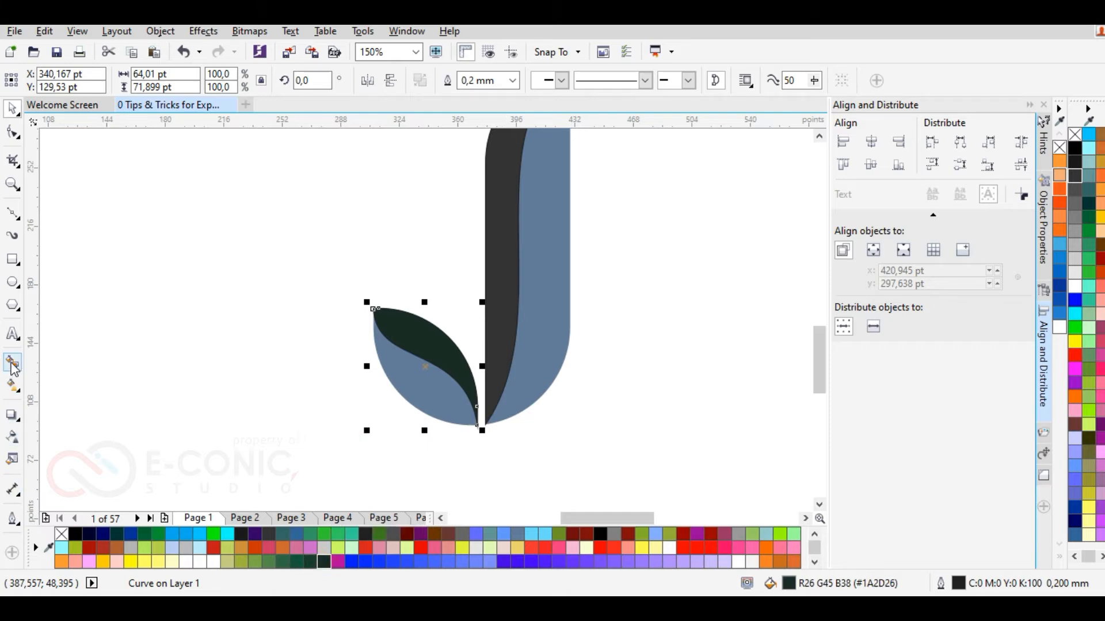
{"action": "left_click", "coordinate": [13, 384]}
{"action": "left_click_drag", "start_coordinate": [361, 286], "coordinate": [495, 429]}
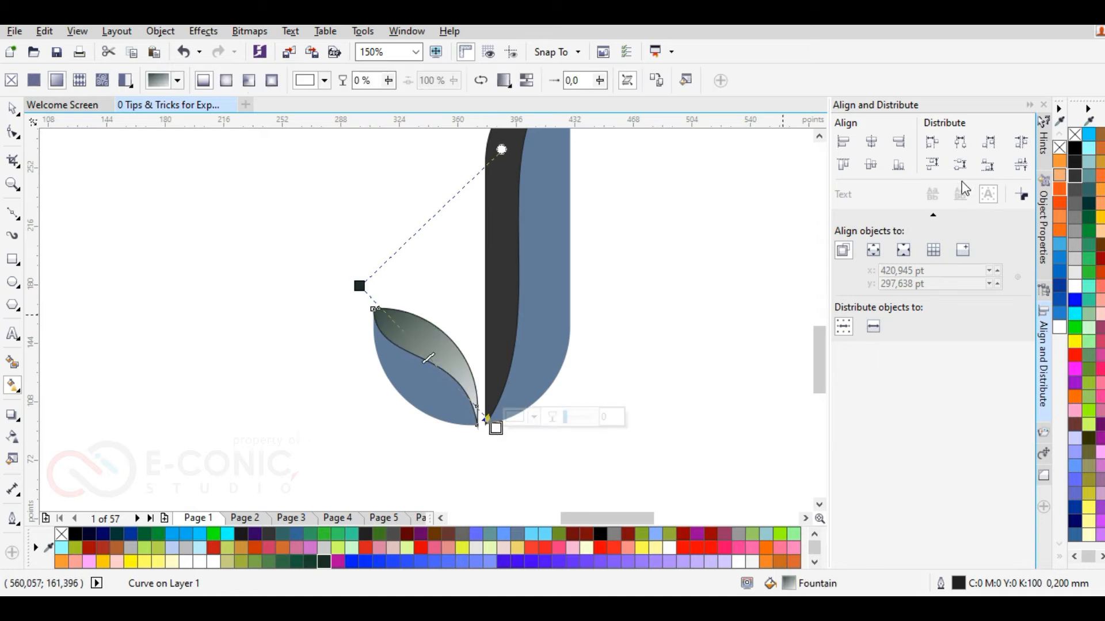
{"action": "right_click", "coordinate": [1074, 134]}
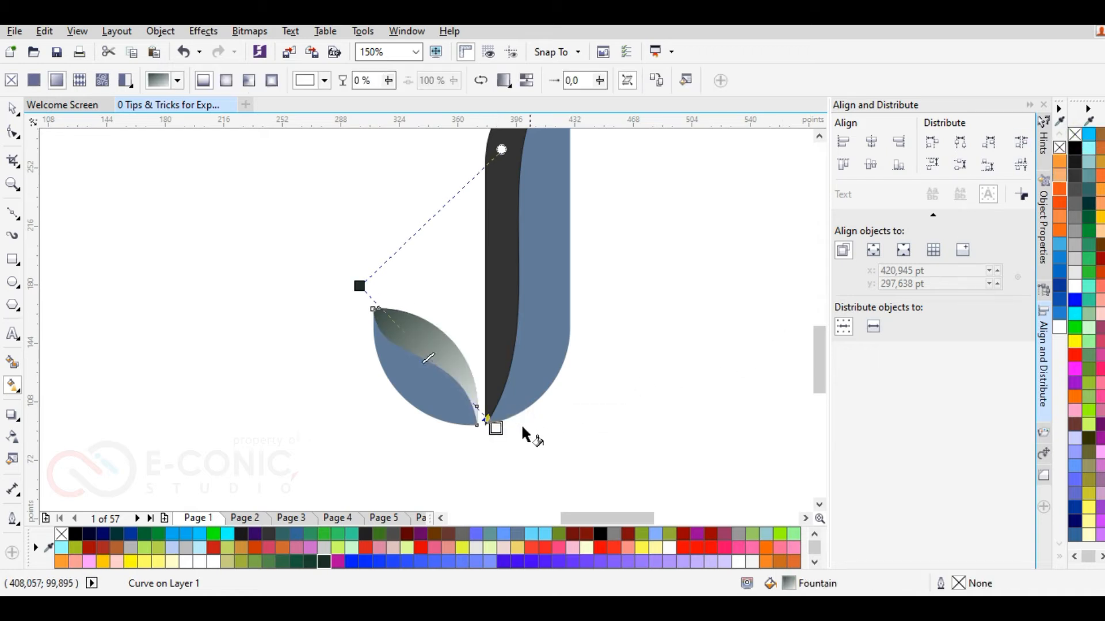
Try several greens for the lower-right end of the upper leaf half's gradient, finishing with a pure medium green.
{"action": "left_click", "coordinate": [495, 428]}
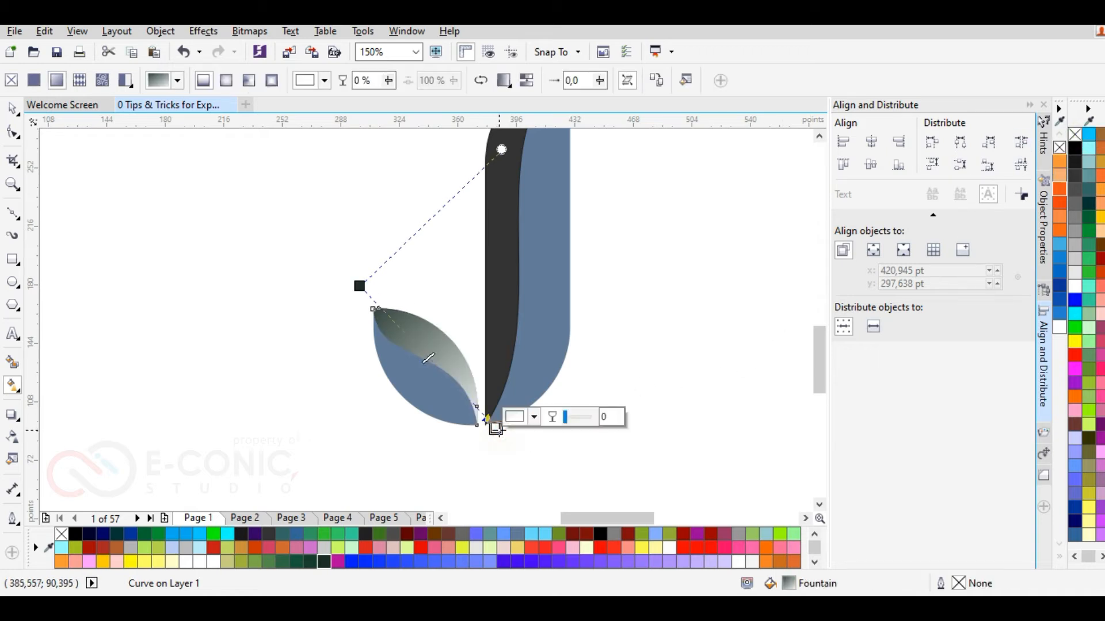
{"action": "left_click", "coordinate": [296, 562]}
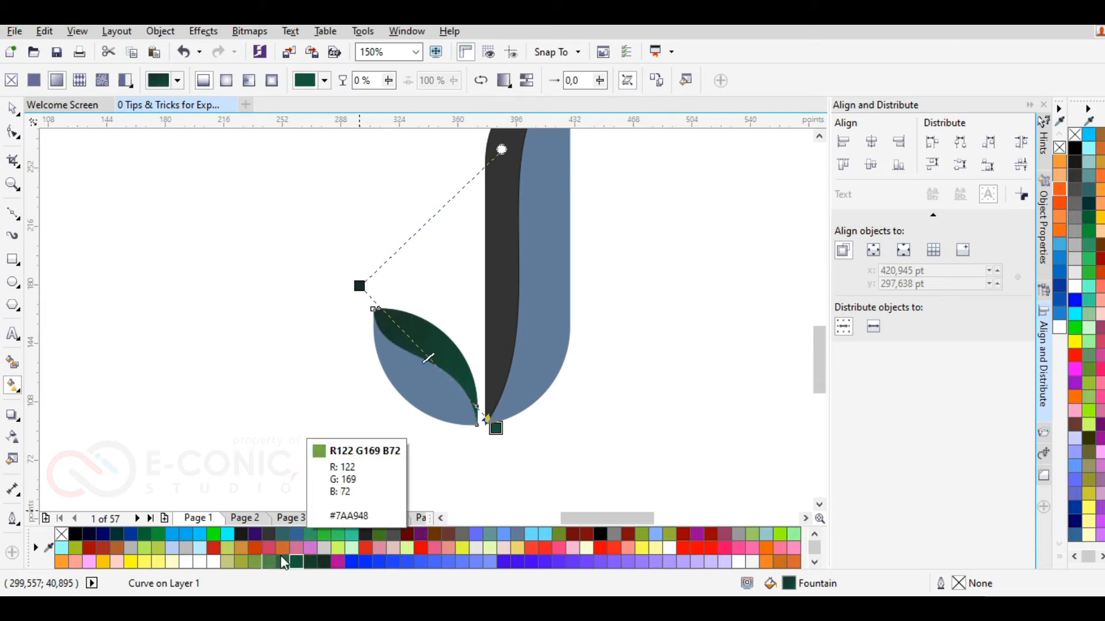
{"action": "left_click", "coordinate": [309, 535]}
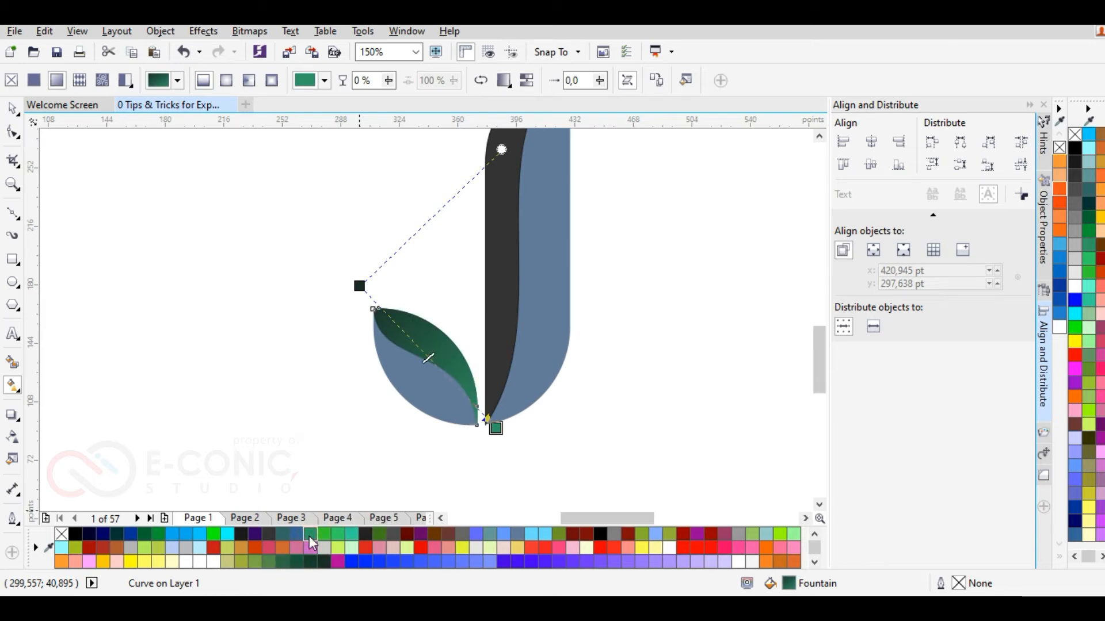
{"action": "left_click", "coordinate": [256, 561]}
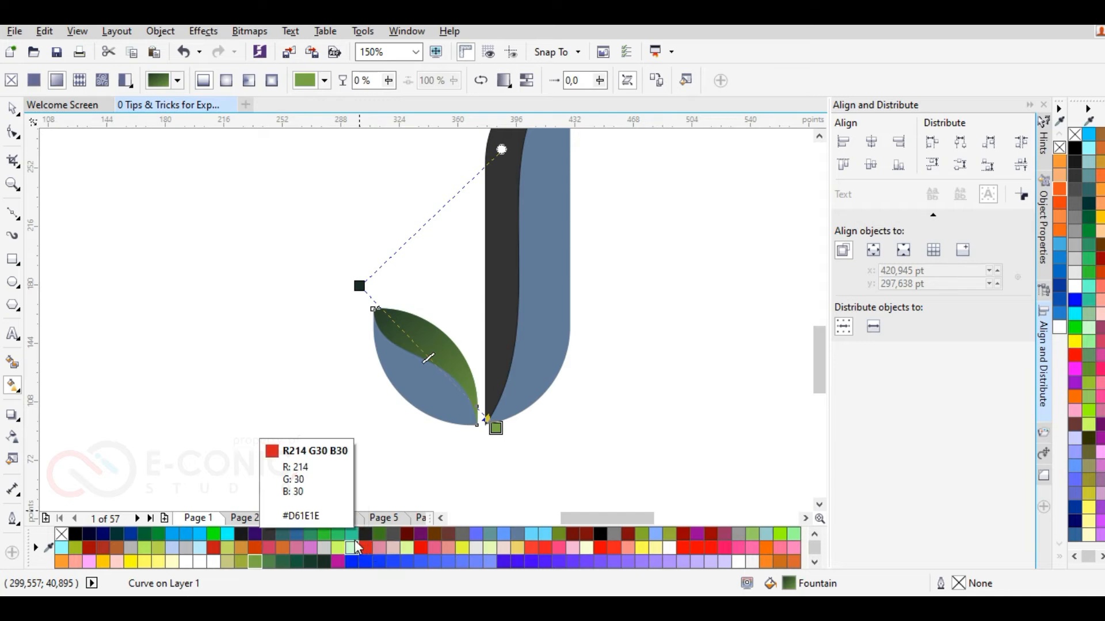
{"action": "left_click", "coordinate": [158, 535]}
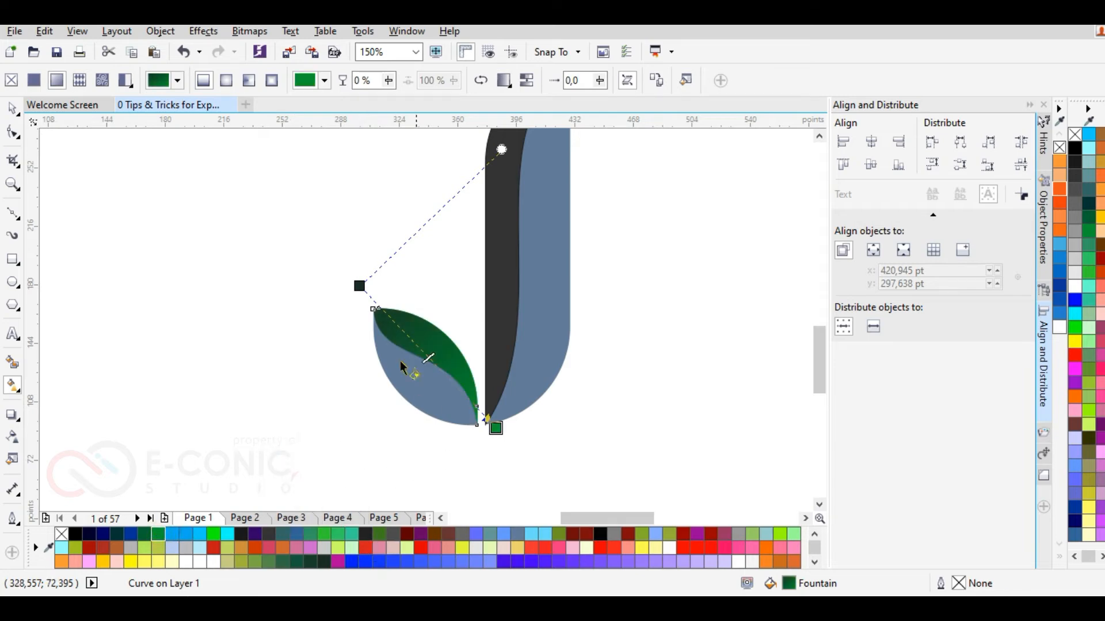
Start the upper leaf half's gradient at the upper-left tip, shift its midpoint toward the dark end, and adjust its direction and slant.
{"action": "left_click_drag", "start_coordinate": [359, 286], "coordinate": [377, 309]}
{"action": "left_click_drag", "start_coordinate": [436, 367], "coordinate": [408, 338]}
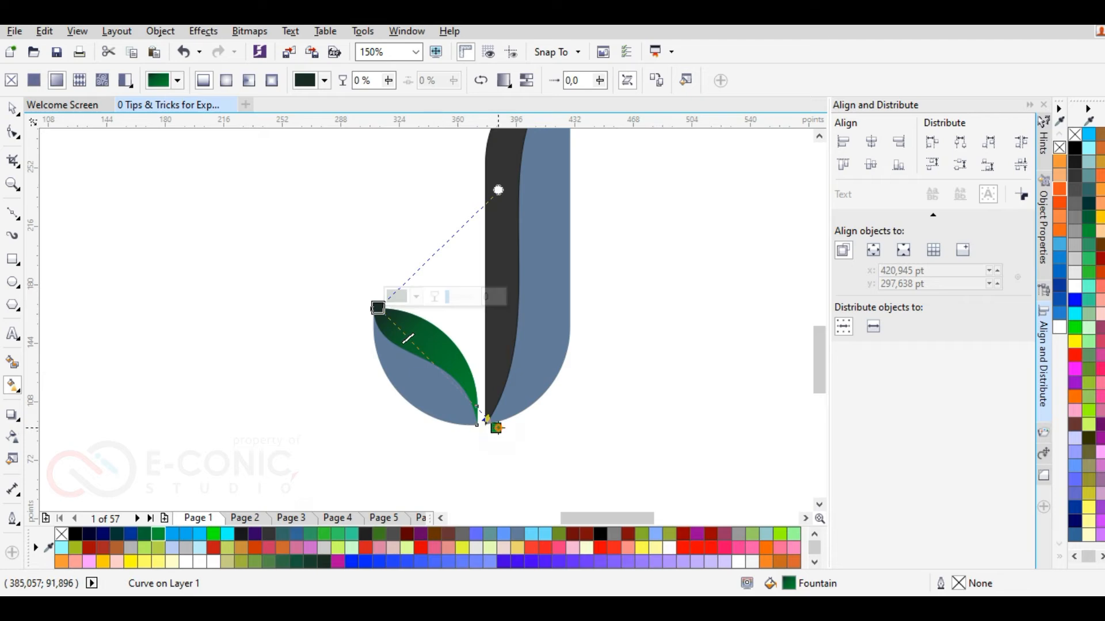
{"action": "left_click_drag", "start_coordinate": [496, 427], "coordinate": [507, 411]}
{"action": "left_click_drag", "start_coordinate": [483, 177], "coordinate": [379, 220]}
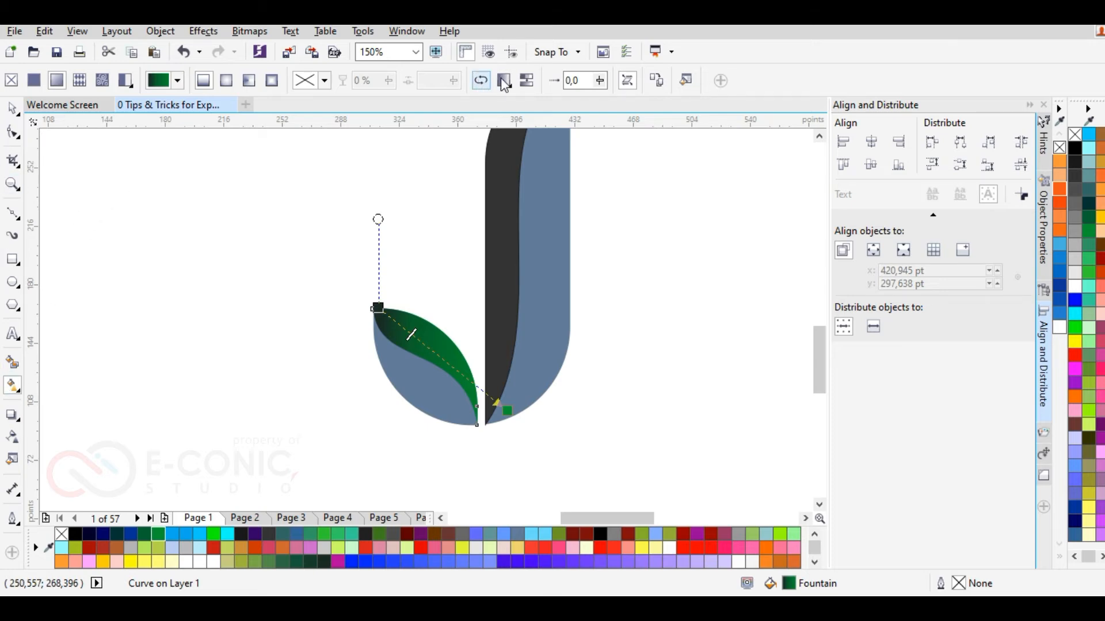
Copy the gradient fill from the leaf's upper half to its lower half.
{"action": "left_click", "coordinate": [456, 403]}
{"action": "key", "text": "ctrl+z"}
{"action": "left_click", "coordinate": [449, 397]}
{"action": "left_click", "coordinate": [203, 80]}
{"action": "left_click", "coordinate": [396, 328]}
Reverse the lower leaf half's gradient, placing the dark end at the lower-right tip and the green end at the upper-left tip.
{"action": "left_click_drag", "start_coordinate": [378, 308], "coordinate": [531, 451]}
{"action": "left_click_drag", "start_coordinate": [508, 412], "coordinate": [372, 316]}
{"action": "left_click_drag", "start_coordinate": [531, 452], "coordinate": [477, 425]}
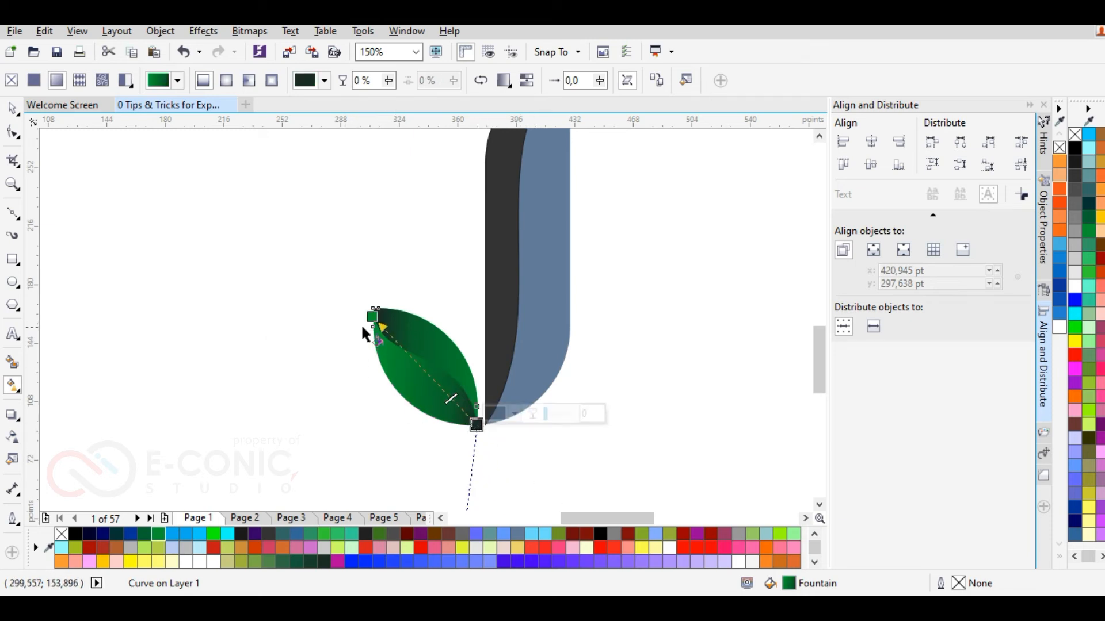
{"action": "left_click", "coordinate": [584, 385]}
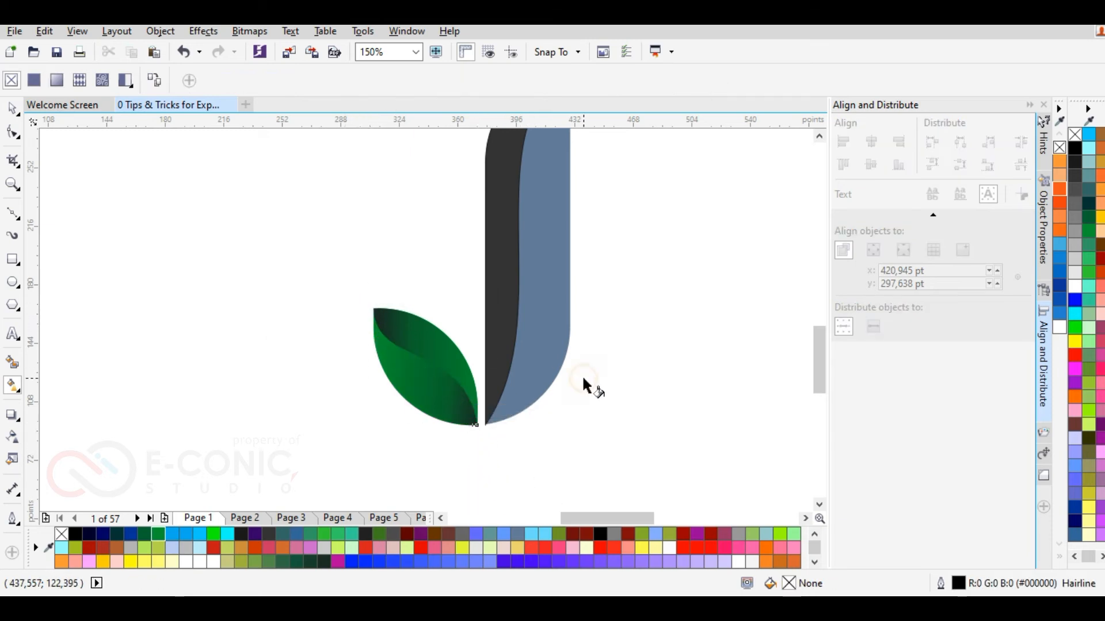
Copy the leaf's green gradient fill to the stem's left half.
{"action": "scroll", "coordinate": [582, 375], "scroll_direction": "down", "scroll_amount": 2}
{"action": "scroll", "coordinate": [575, 364], "scroll_direction": "up", "scroll_amount": 2}
{"action": "left_click", "coordinate": [530, 313]}
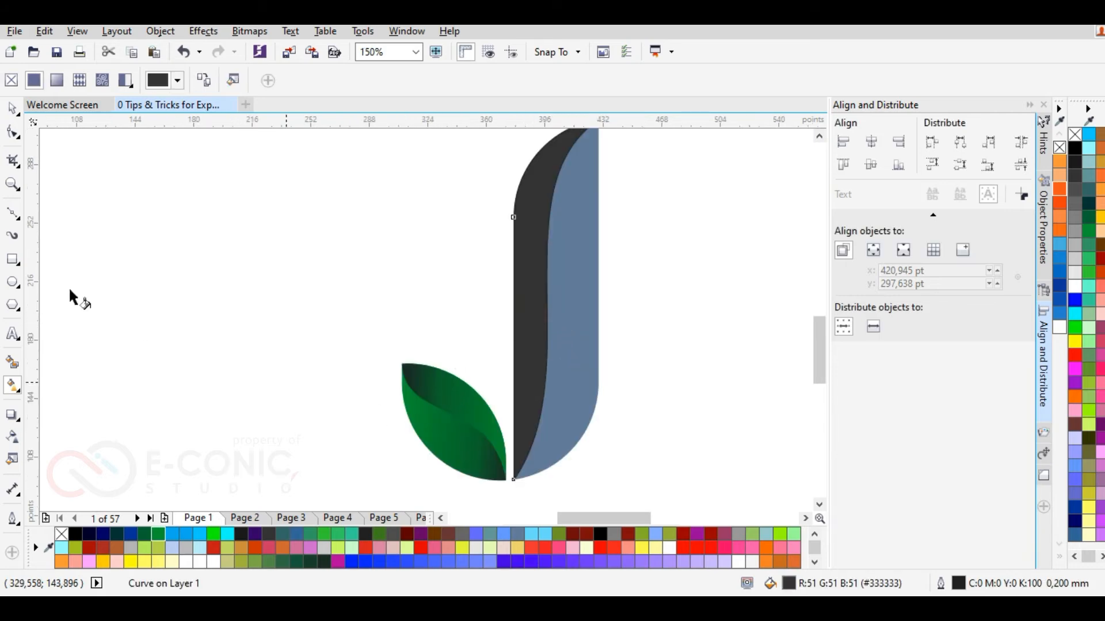
{"action": "left_click", "coordinate": [203, 80]}
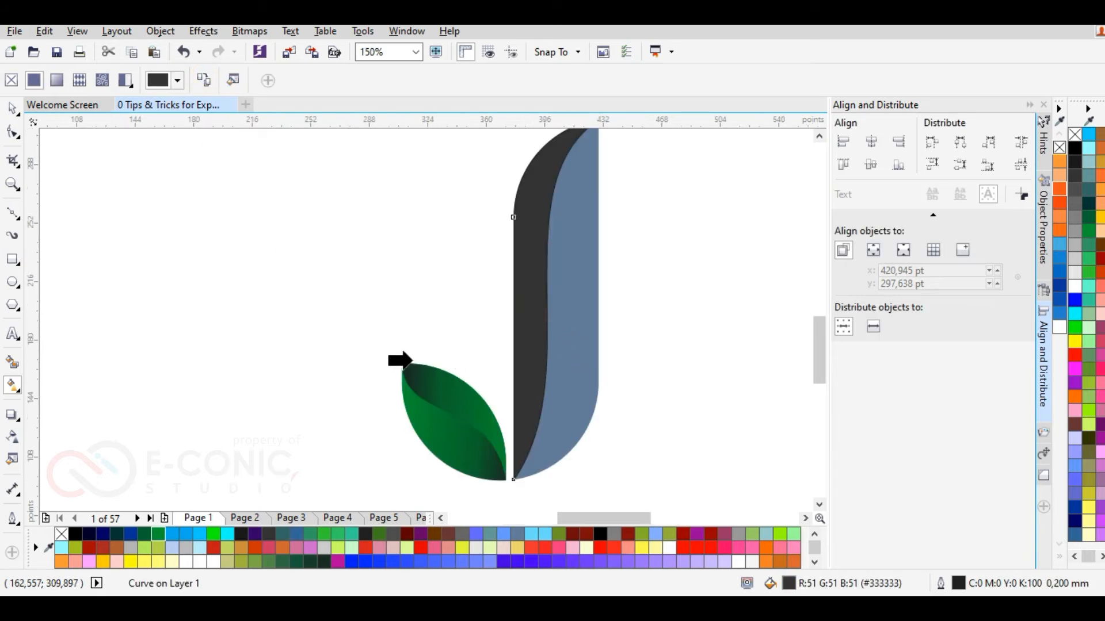
{"action": "left_click", "coordinate": [409, 382]}
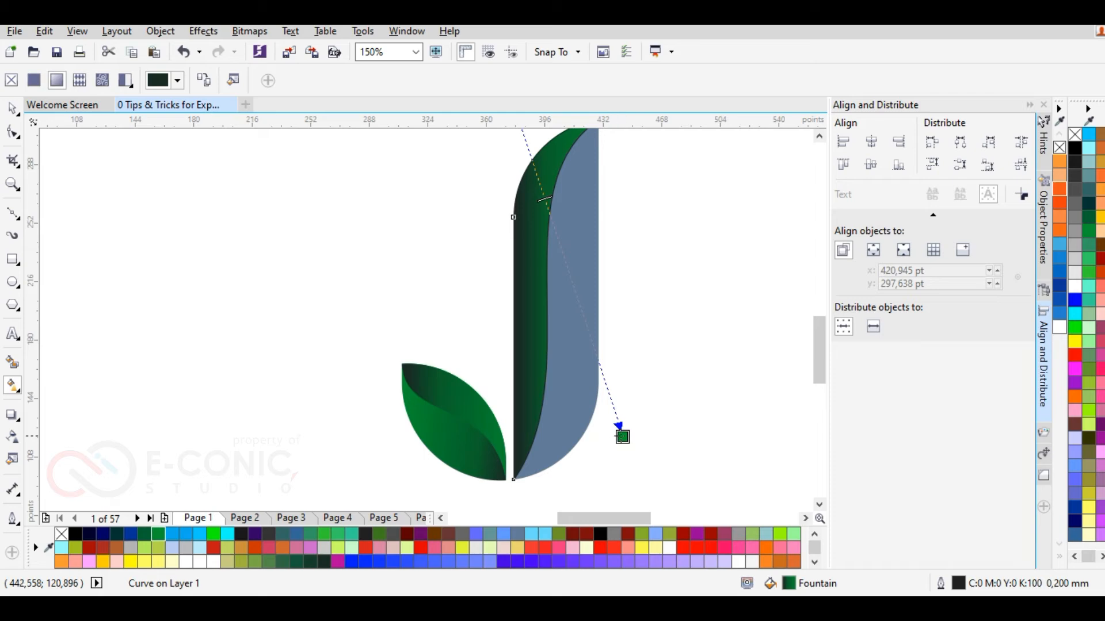
Realign the stem's left-half gradient to run from dark at the bottom tip to green at the top tip, adjusting its slant.
{"action": "left_click_drag", "start_coordinate": [623, 436], "coordinate": [571, 340]}
{"action": "scroll", "coordinate": [637, 199], "scroll_direction": "down", "scroll_amount": 2}
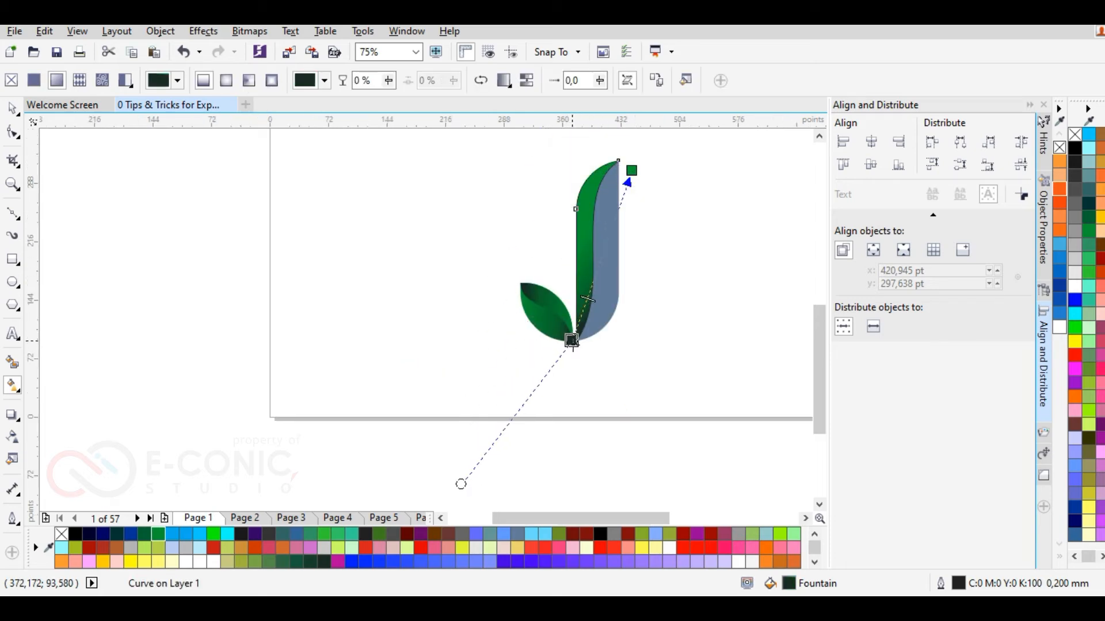
{"action": "left_click_drag", "start_coordinate": [461, 484], "coordinate": [438, 290]}
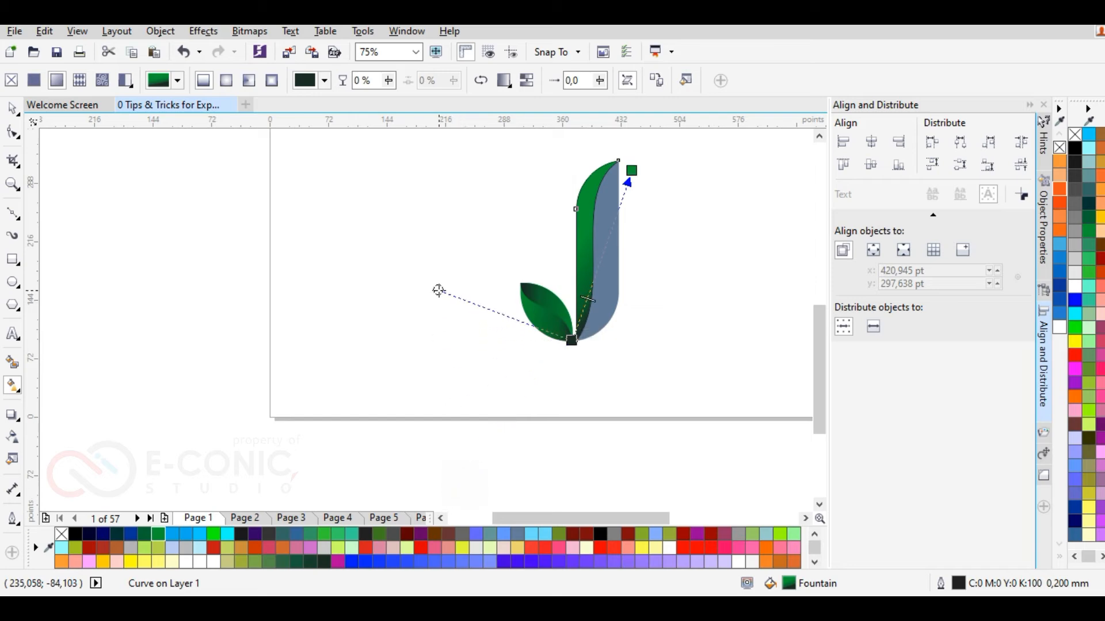
{"action": "left_click", "coordinate": [618, 160]}
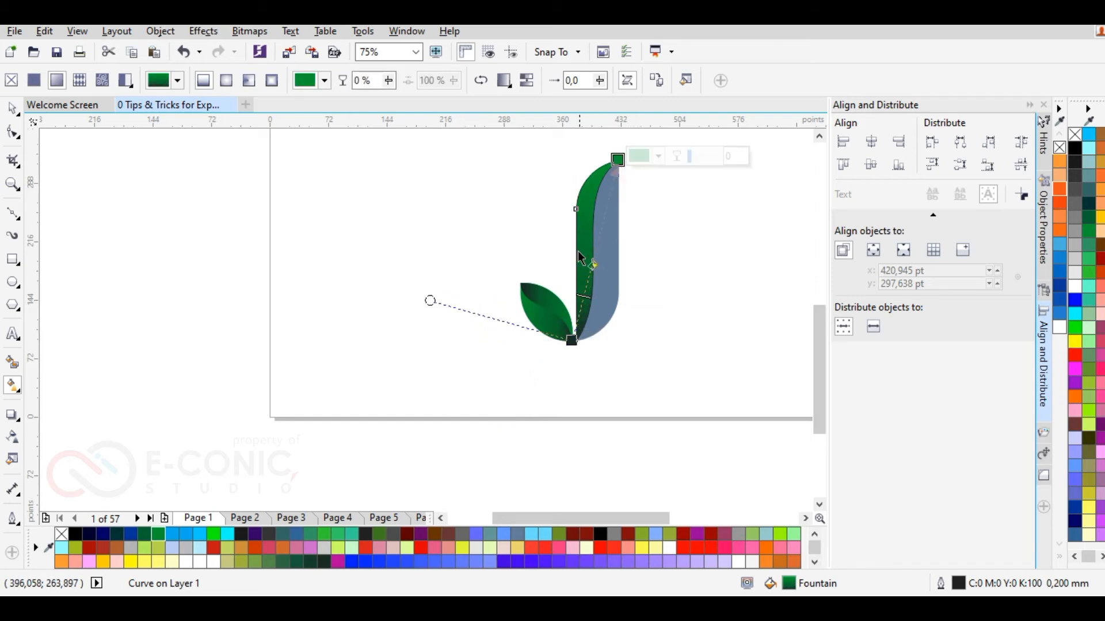
Shift the dark end of the stem's left-half gradient slightly inward and upward from the bottom tip.
{"action": "scroll", "coordinate": [579, 344], "scroll_direction": "up", "scroll_amount": 2}
{"action": "left_click_drag", "start_coordinate": [564, 331], "coordinate": [582, 309]}
{"action": "left_click", "coordinate": [591, 344]}
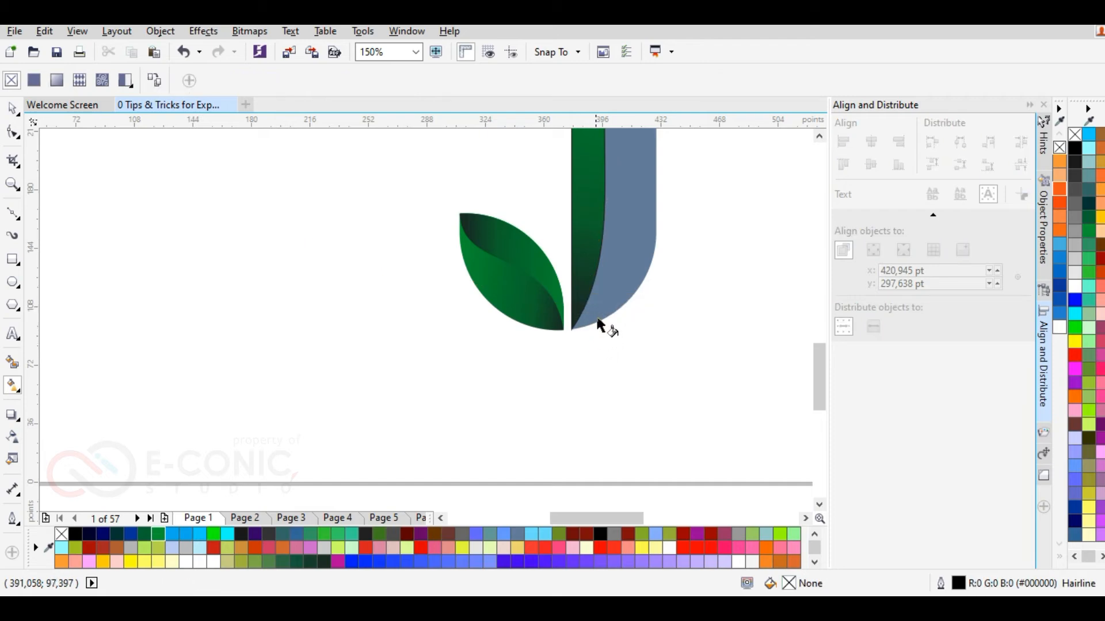
Copy the green gradient fill from the stem's left half to its right half.
{"action": "left_click", "coordinate": [600, 326]}
{"action": "left_click", "coordinate": [203, 85]}
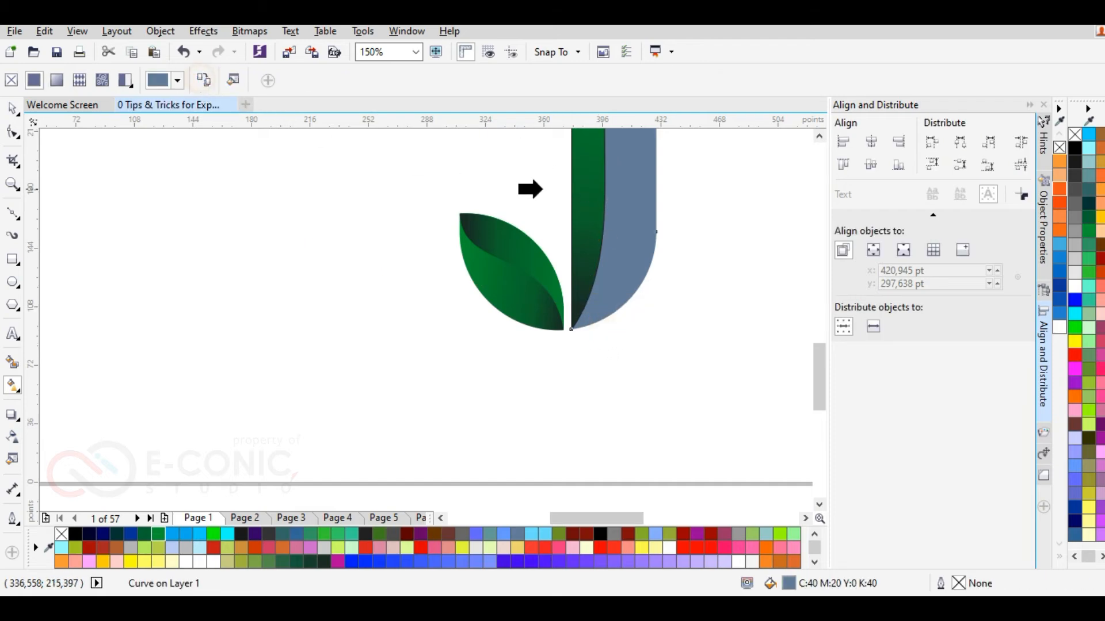
{"action": "left_click", "coordinate": [587, 189]}
Reverse the stem's right-half gradient, placing the green end near the bottom tip and the dark end at the top tip.
{"action": "left_click_drag", "start_coordinate": [586, 308], "coordinate": [683, 237]}
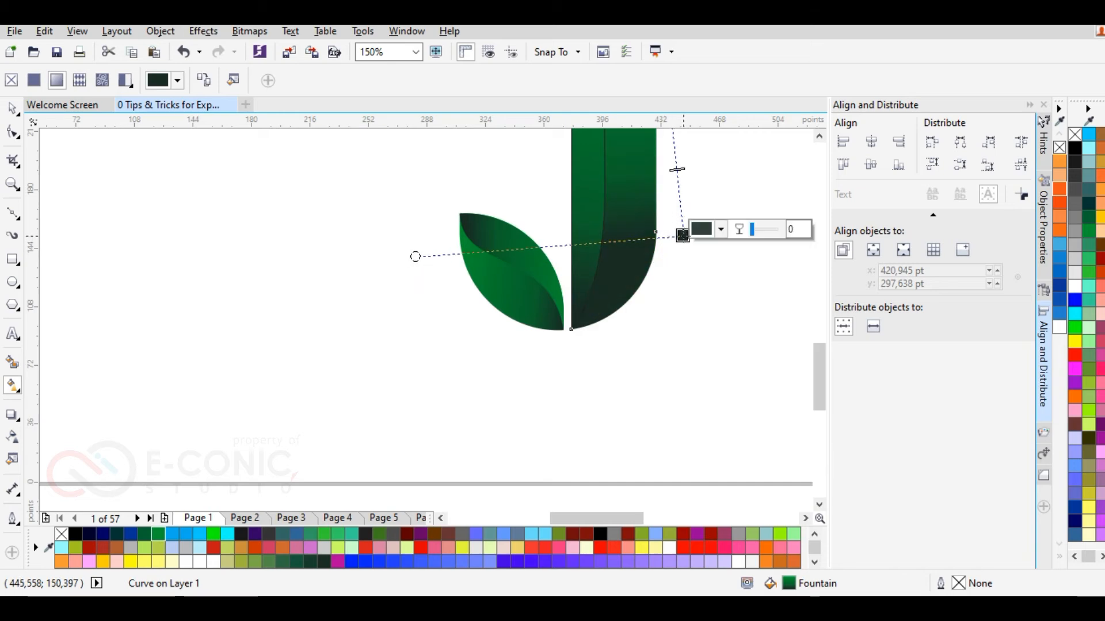
{"action": "scroll", "coordinate": [683, 236], "scroll_direction": "down", "scroll_amount": 2}
{"action": "left_click_drag", "start_coordinate": [672, 179], "coordinate": [648, 269]}
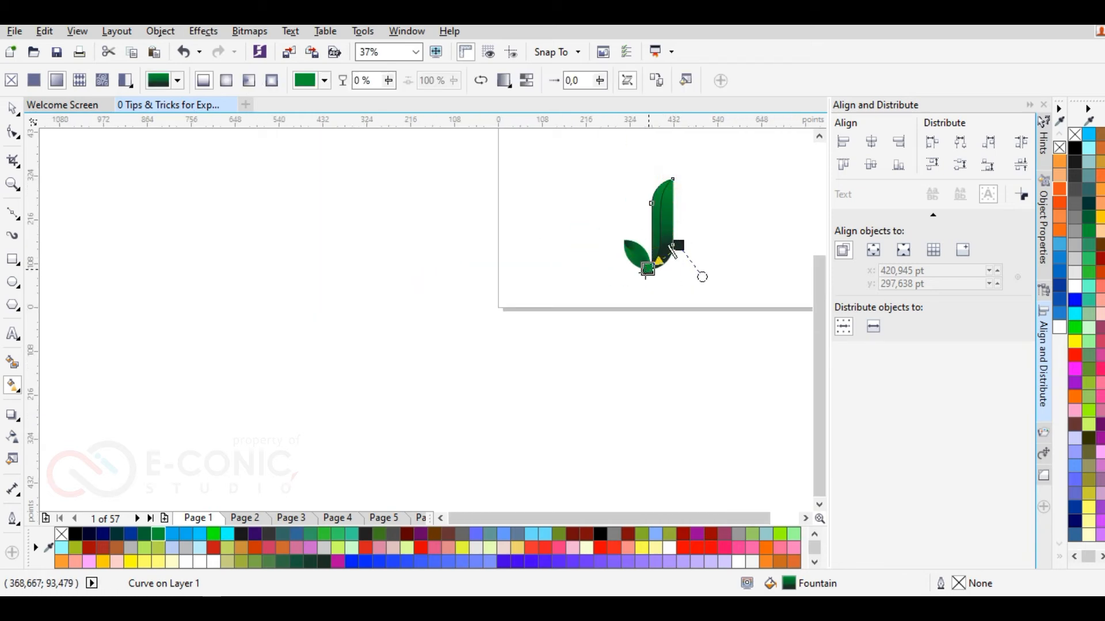
{"action": "key", "text": "F4"}
{"action": "left_click_drag", "start_coordinate": [545, 405], "coordinate": [523, 138]}
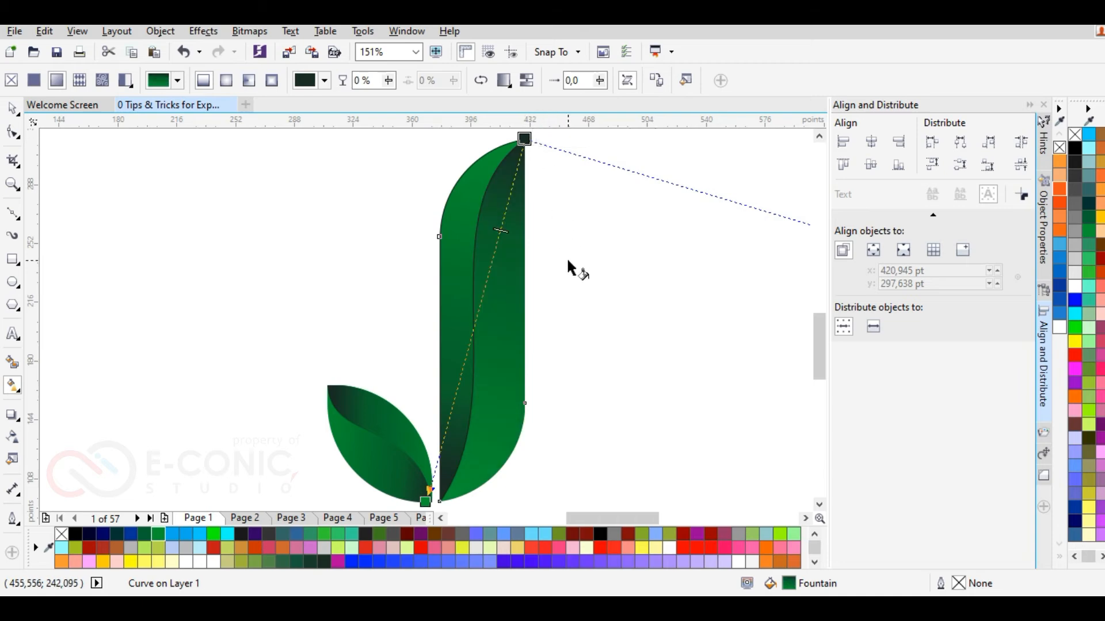
Move the green end of the right-half gradient under the stem's bottom curve and adjust the gradient's slant.
{"action": "scroll", "coordinate": [570, 265], "scroll_direction": "down", "scroll_amount": 1}
{"action": "scroll", "coordinate": [563, 271], "scroll_direction": "up", "scroll_amount": 1}
{"action": "left_click_drag", "start_coordinate": [439, 476], "coordinate": [488, 479]}
{"action": "scroll", "coordinate": [332, 387], "scroll_direction": "down", "scroll_amount": 1}
{"action": "left_click_drag", "start_coordinate": [612, 274], "coordinate": [516, 202]}
{"action": "scroll", "coordinate": [413, 435], "scroll_direction": "up", "scroll_amount": 1}
Adjust the slant of the stem's left-half gradient and extend its green end slightly above the top tip.
{"action": "left_click", "coordinate": [384, 364]}
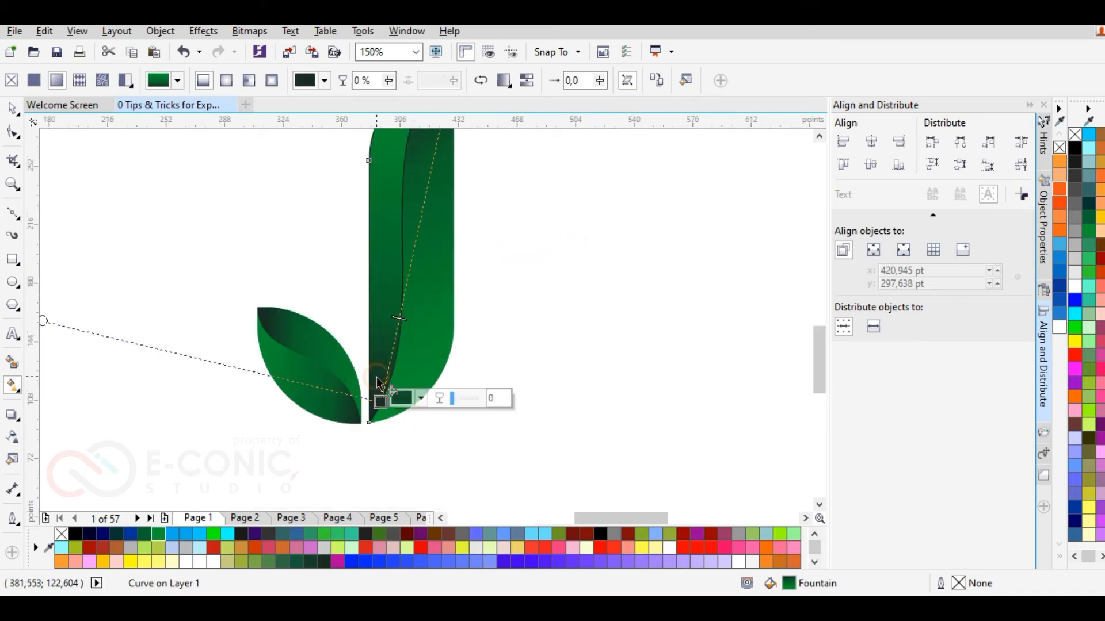
{"action": "scroll", "coordinate": [390, 367], "scroll_direction": "down", "scroll_amount": 1}
{"action": "left_click_drag", "start_coordinate": [215, 343], "coordinate": [280, 480]}
{"action": "left_click_drag", "start_coordinate": [422, 214], "coordinate": [416, 200]}
{"action": "key", "text": "Escape"}
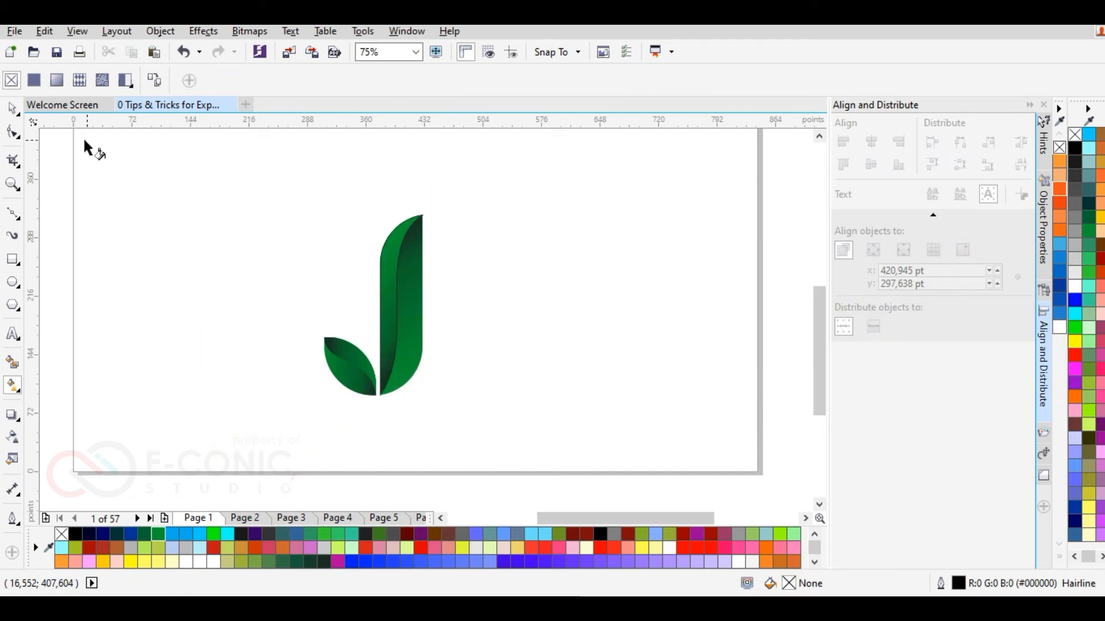
Remove the outline from all four pieces of the J logo.
{"action": "left_click", "coordinate": [11, 107]}
{"action": "left_click_drag", "start_coordinate": [271, 148], "coordinate": [511, 441]}
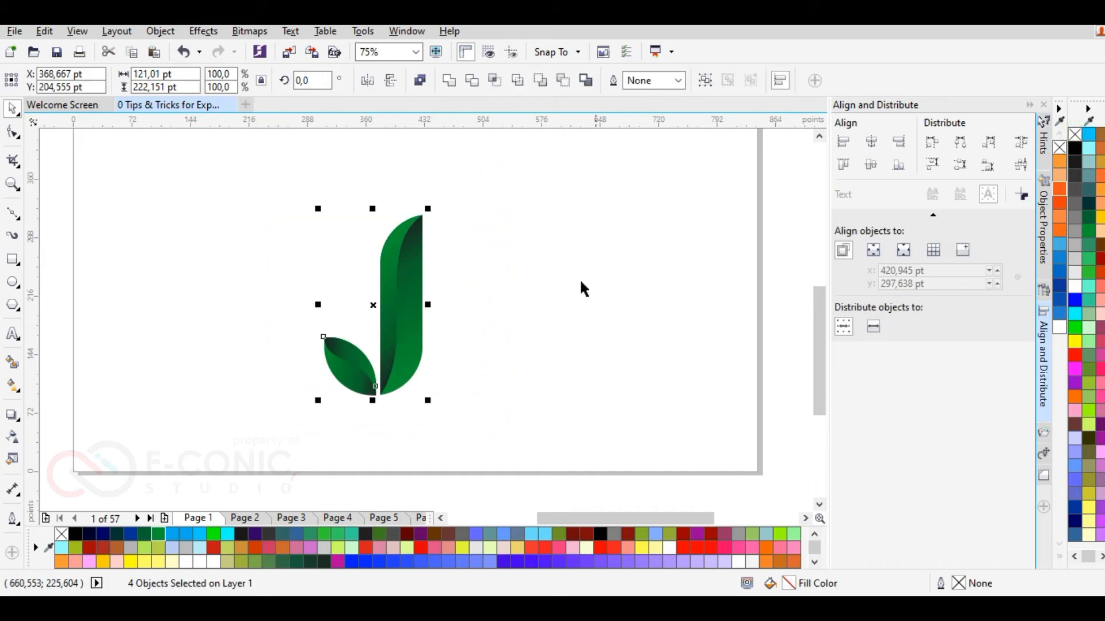
{"action": "left_click", "coordinate": [539, 275]}
Brighten the green end of the stem's right-half gradient, keeping its dark end at the top tip.
{"action": "left_click", "coordinate": [405, 349]}
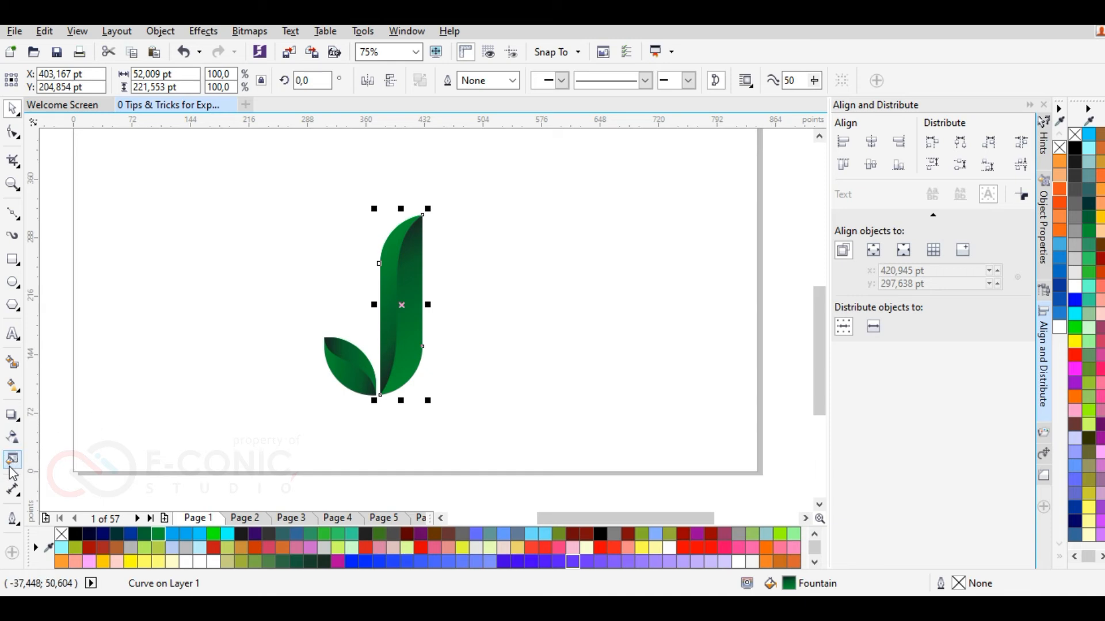
{"action": "left_click", "coordinate": [13, 385]}
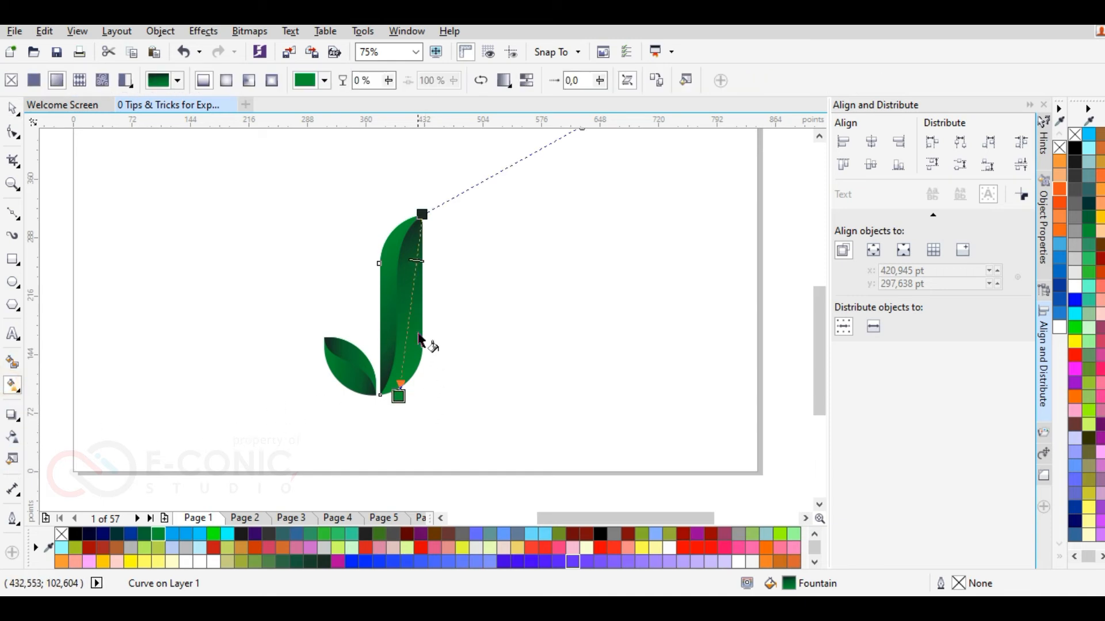
{"action": "left_click_drag", "start_coordinate": [414, 212], "coordinate": [427, 188]}
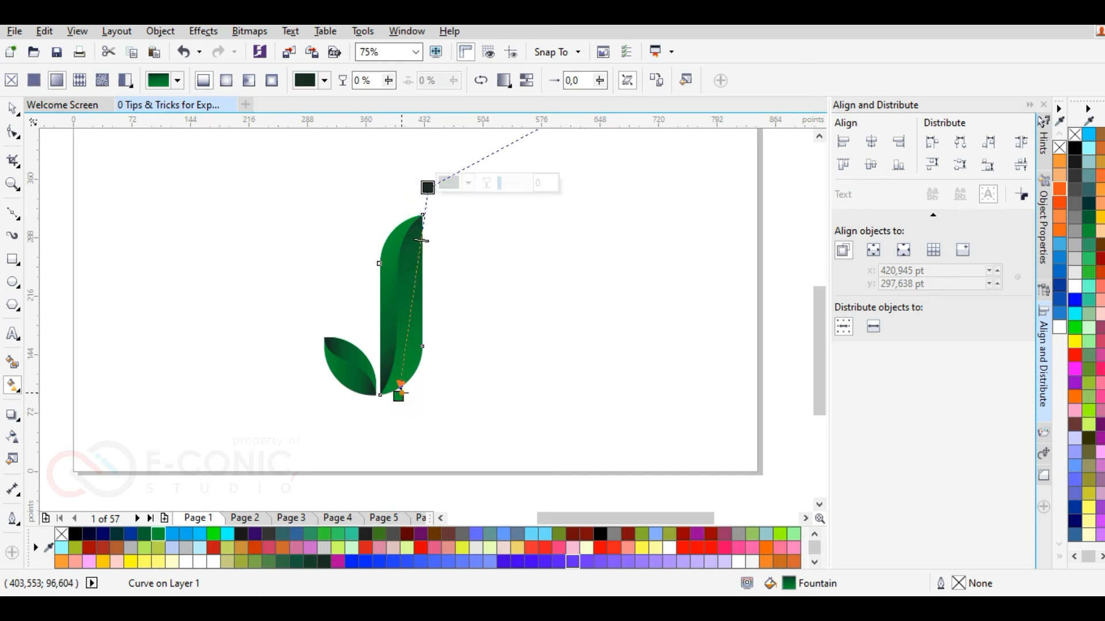
{"action": "left_click", "coordinate": [398, 396]}
{"action": "left_click", "coordinate": [439, 392]}
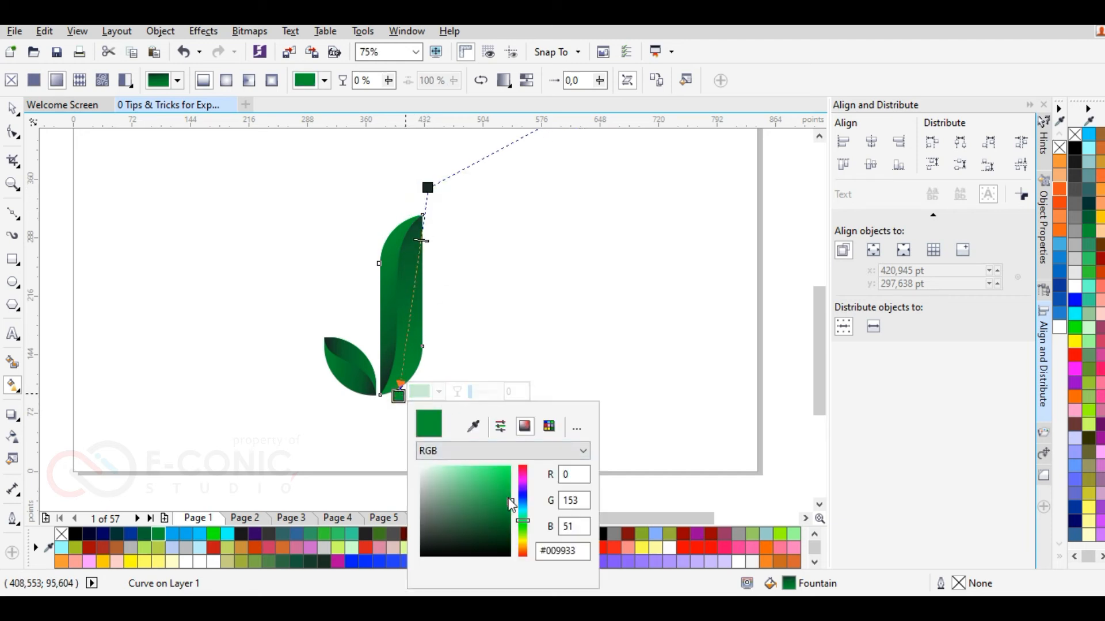
{"action": "left_click_drag", "start_coordinate": [511, 497], "coordinate": [511, 489]}
{"action": "left_click", "coordinate": [427, 187]}
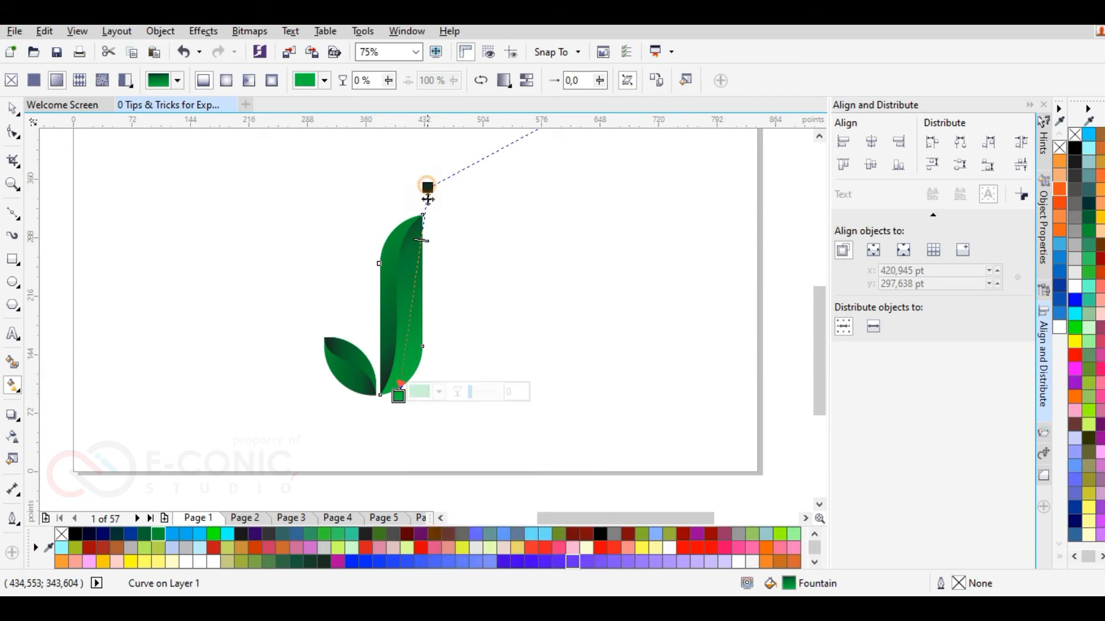
{"action": "left_click_drag", "start_coordinate": [428, 190], "coordinate": [422, 214]}
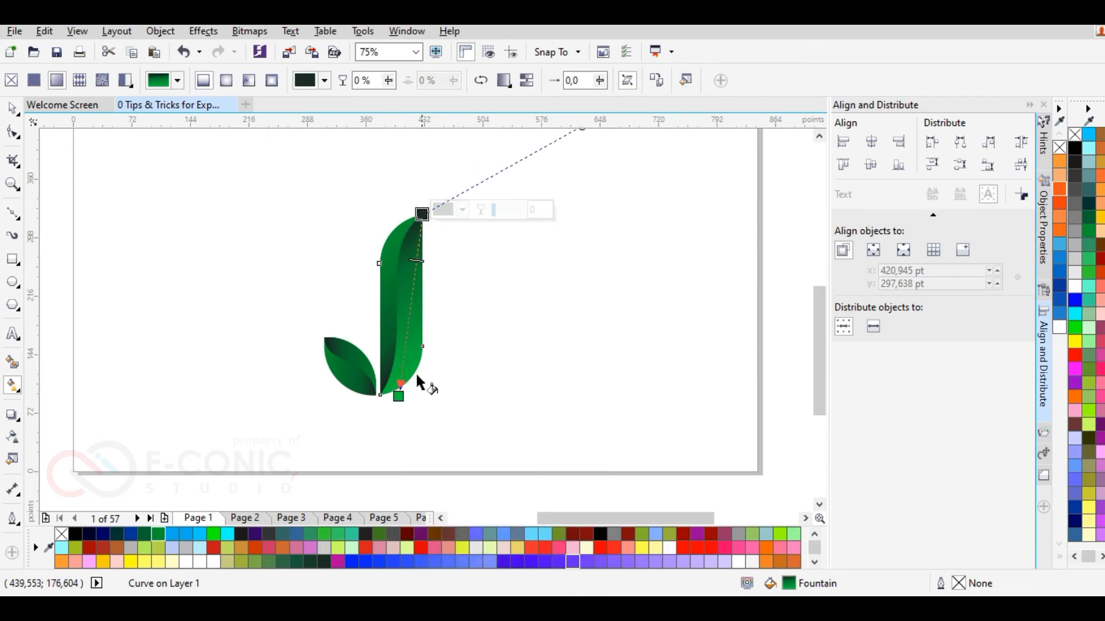
Reposition the dark end of the stem's left-half gradient just below the bottom tip and darken its green end to #047D2C.
{"action": "mouse_move", "coordinate": [398, 396]}
{"action": "left_mouse_down"}
{"action": "mouse_move", "coordinate": [419, 362]}
{"action": "mouse_move", "coordinate": [388, 401]}
{"action": "left_mouse_up"}
{"action": "left_click", "coordinate": [381, 338]}
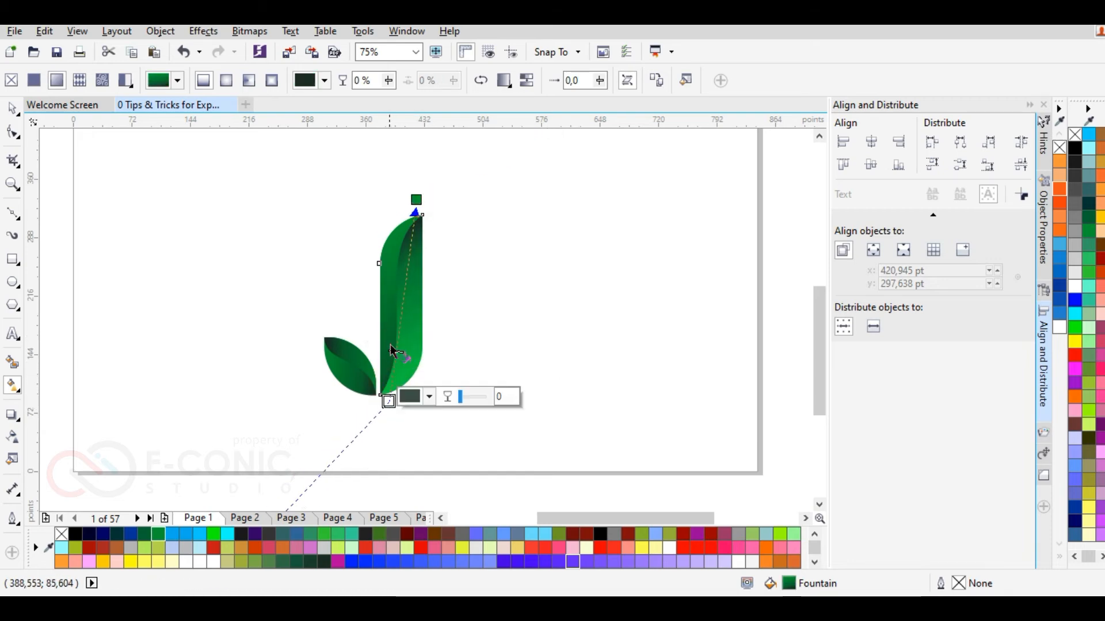
{"action": "left_click", "coordinate": [417, 199]}
{"action": "left_click", "coordinate": [457, 196]}
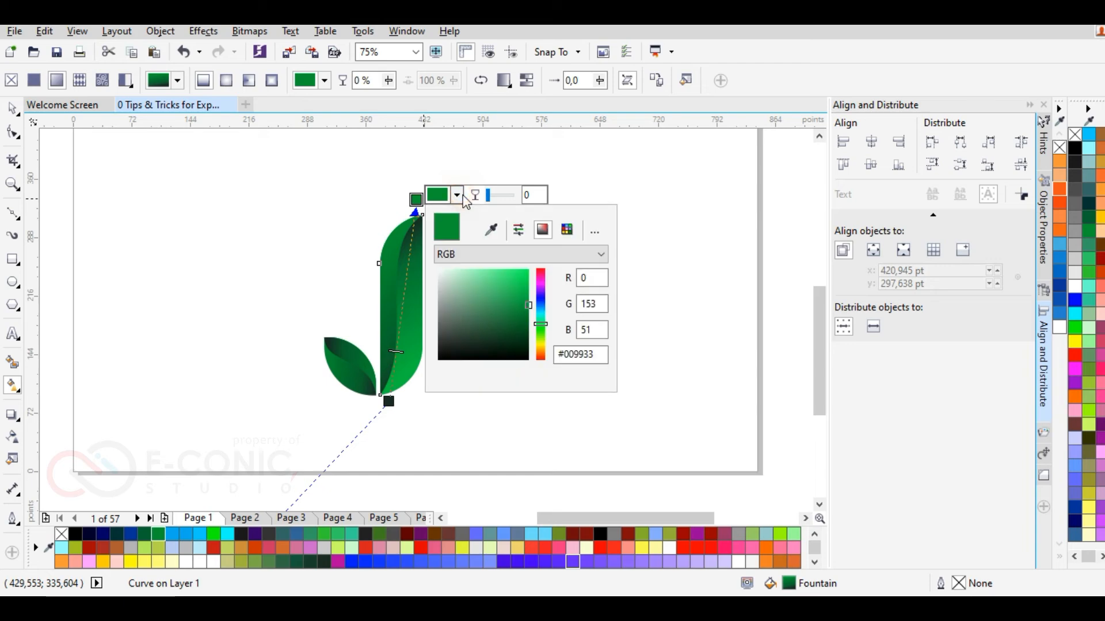
{"action": "left_click_drag", "start_coordinate": [525, 312], "coordinate": [525, 316]}
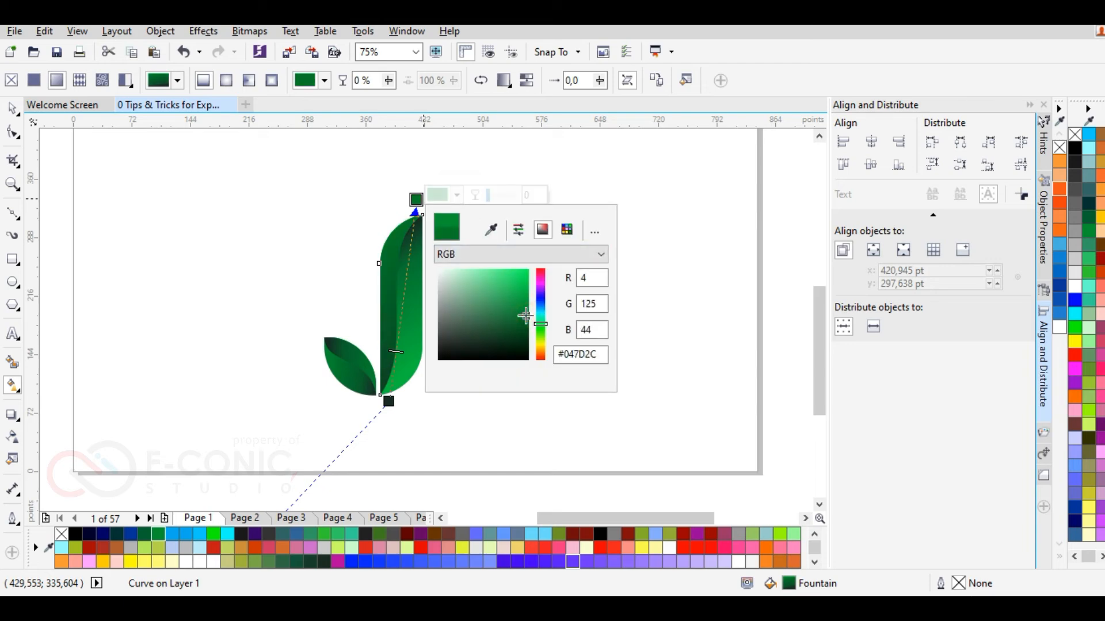
Brighten the green end of the lower leaf half's gradient at the leaf's upper-left tip.
{"action": "scroll", "coordinate": [339, 394], "scroll_direction": "up", "scroll_amount": 2}
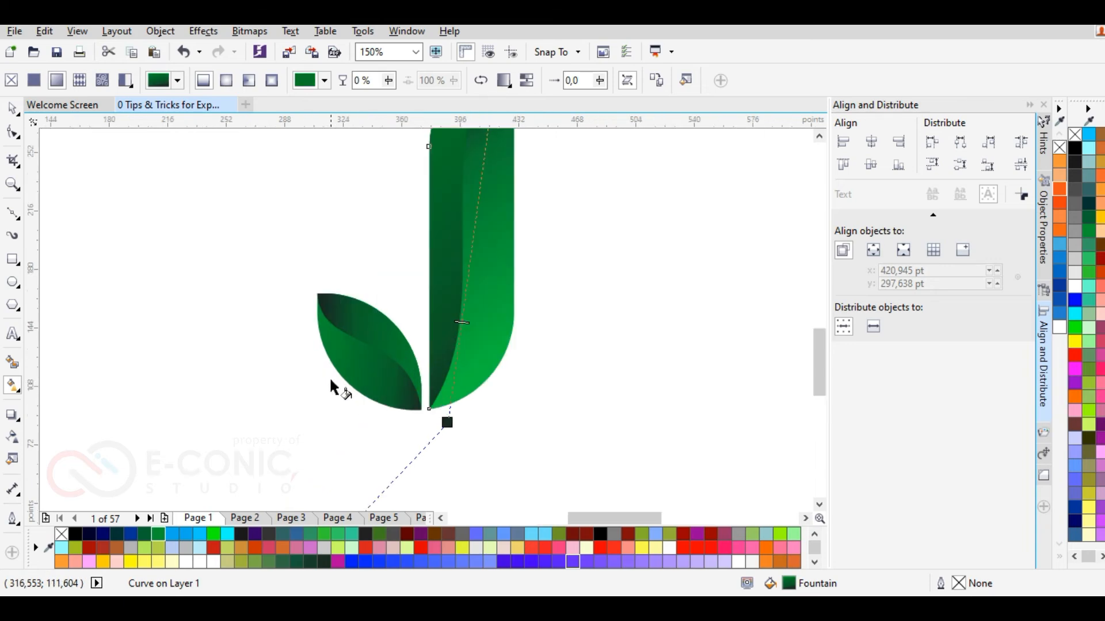
{"action": "left_click", "coordinate": [378, 372]}
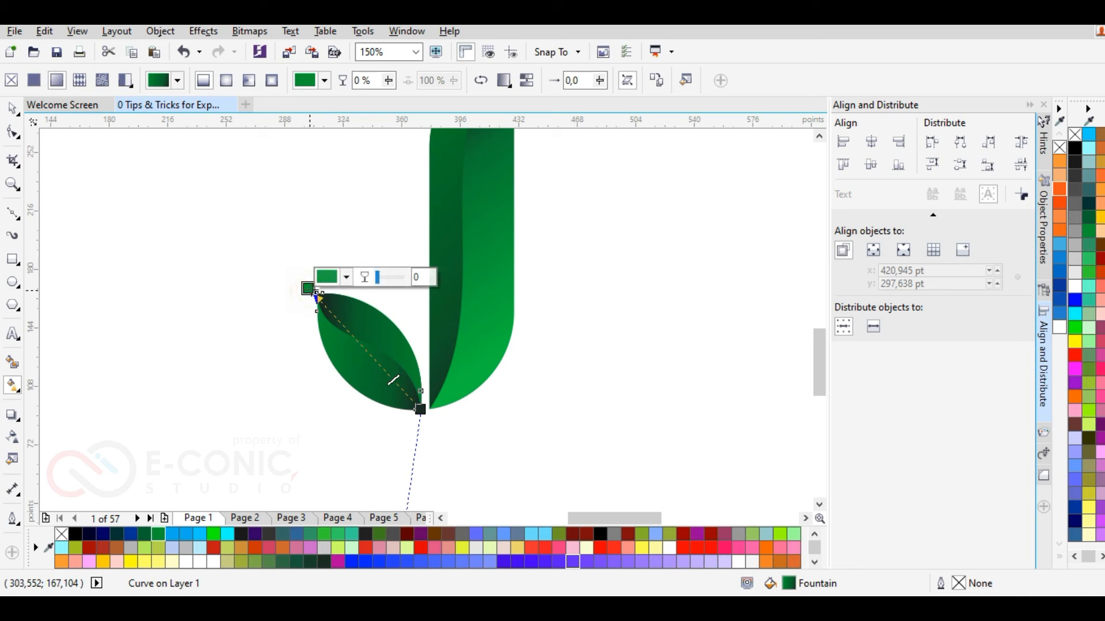
{"action": "left_click", "coordinate": [334, 277]}
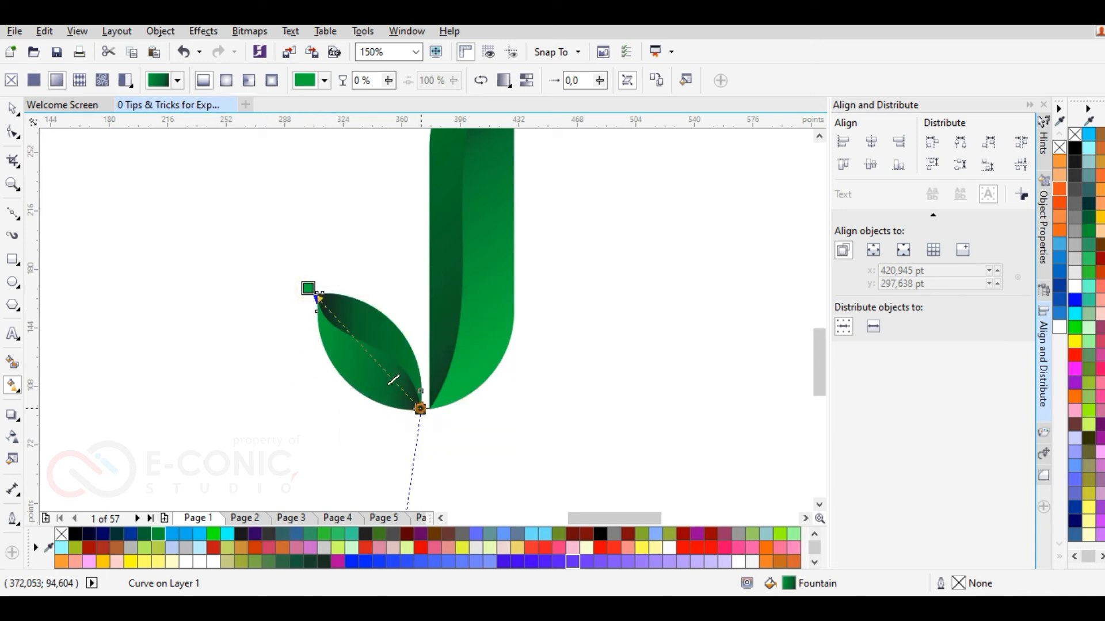
{"action": "left_click", "coordinate": [220, 314]}
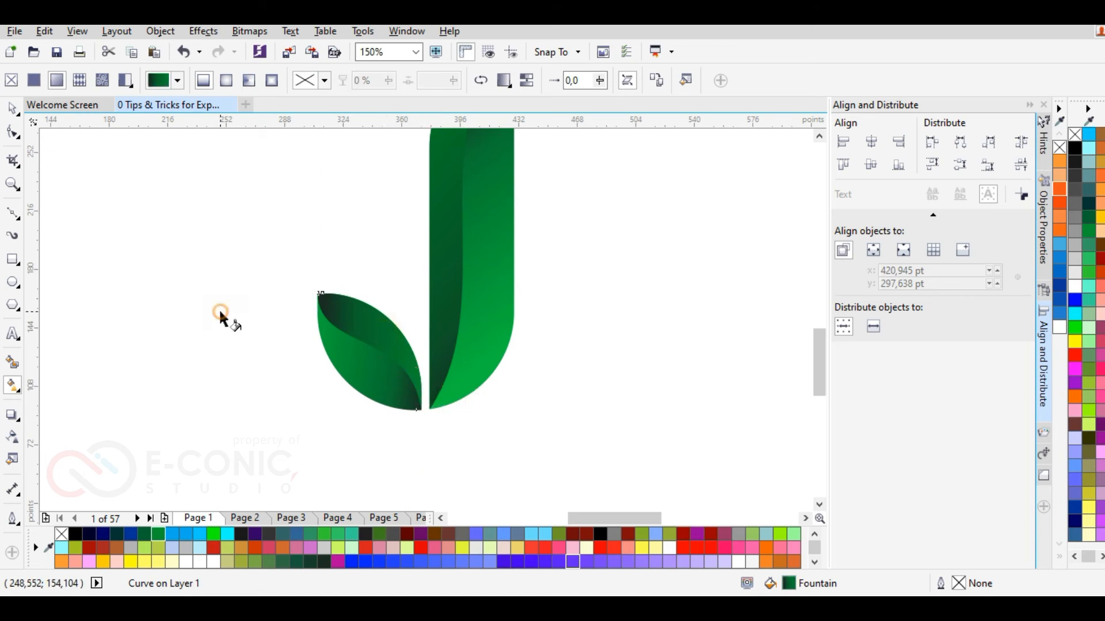
{"action": "scroll", "coordinate": [266, 354], "scroll_direction": "down", "scroll_amount": 1}
{"action": "key", "text": "F4"}
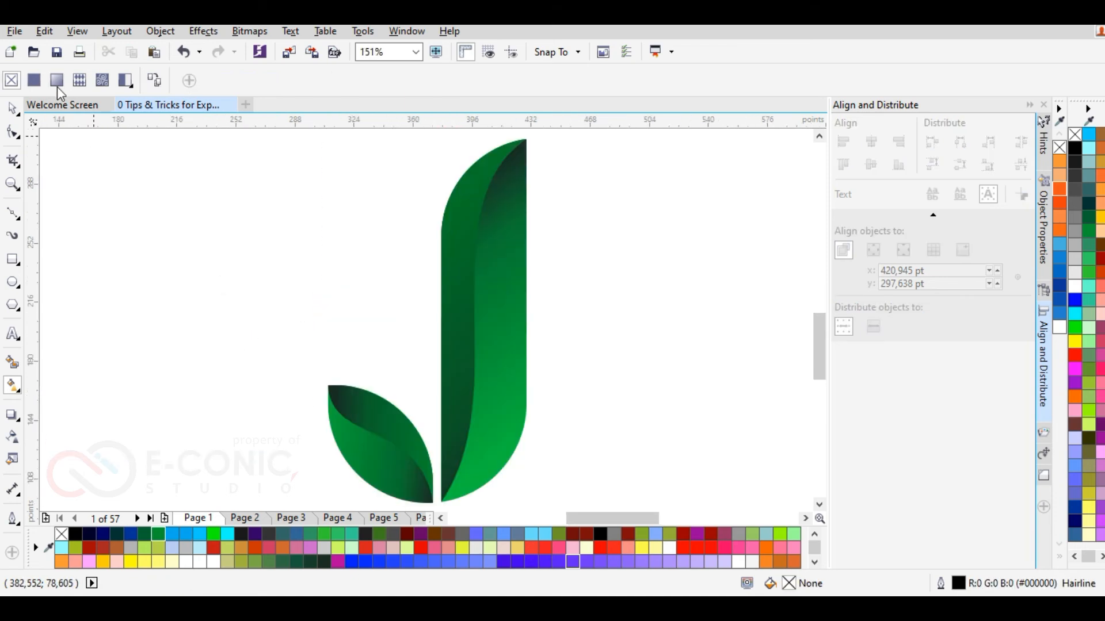
Add the artistic text "green leaf" in the empty space beside the J stem.
{"action": "left_click", "coordinate": [13, 109]}
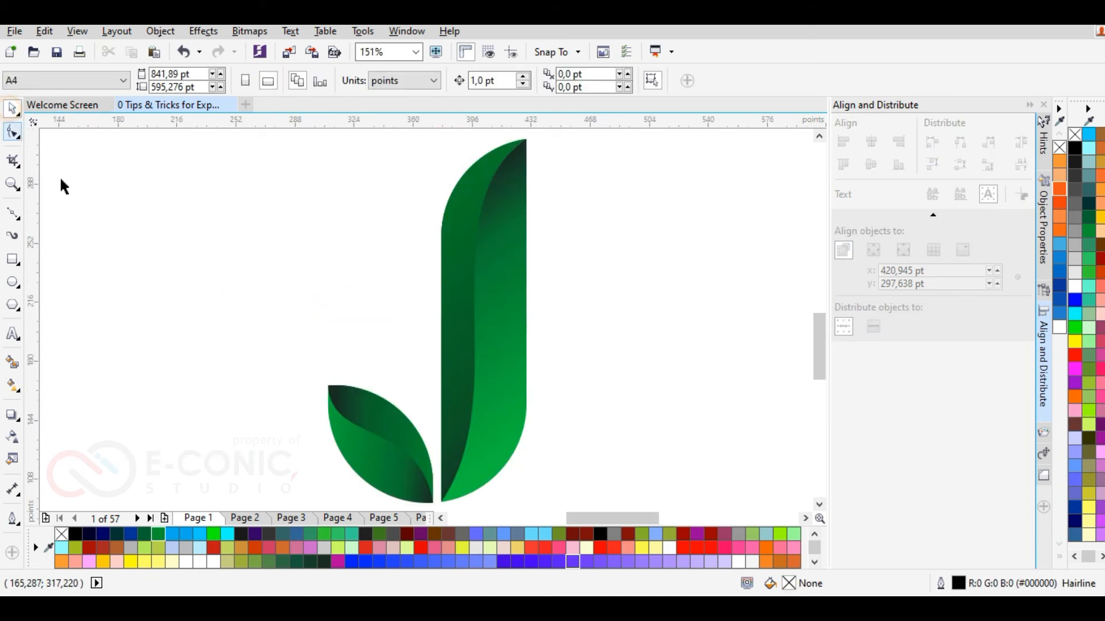
{"action": "left_click", "coordinate": [12, 336]}
{"action": "left_click", "coordinate": [192, 267]}
{"action": "type", "text": "green leaf"}
{"action": "left_click", "coordinate": [14, 112]}
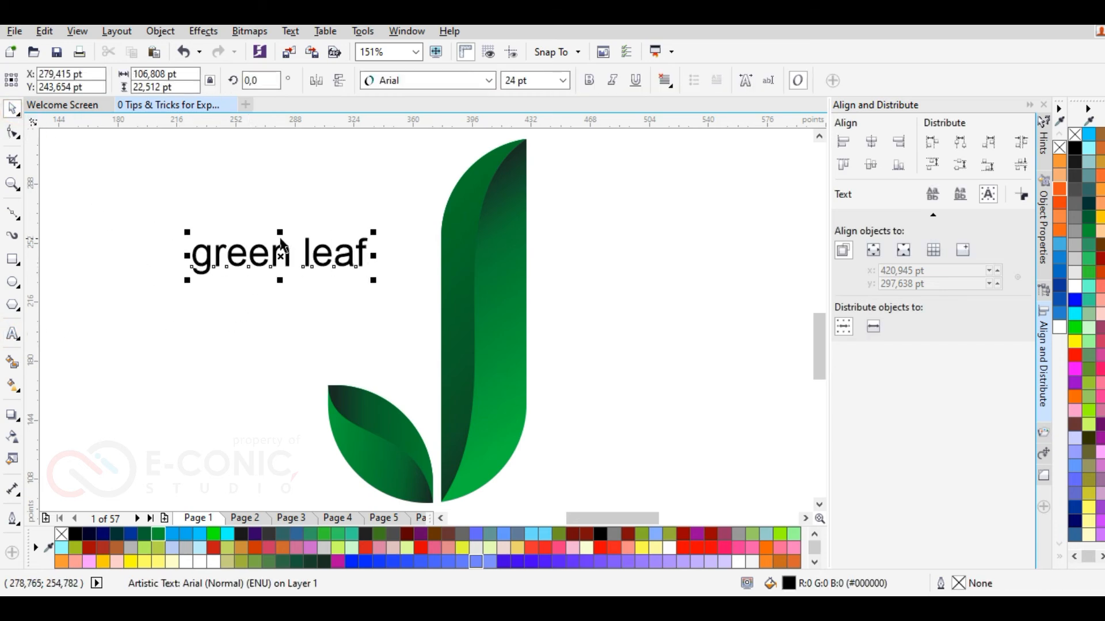
Colour only the word "green" in the text dark green (#006633).
{"action": "double_click", "coordinate": [254, 256]}
{"action": "left_click", "coordinate": [292, 253]}
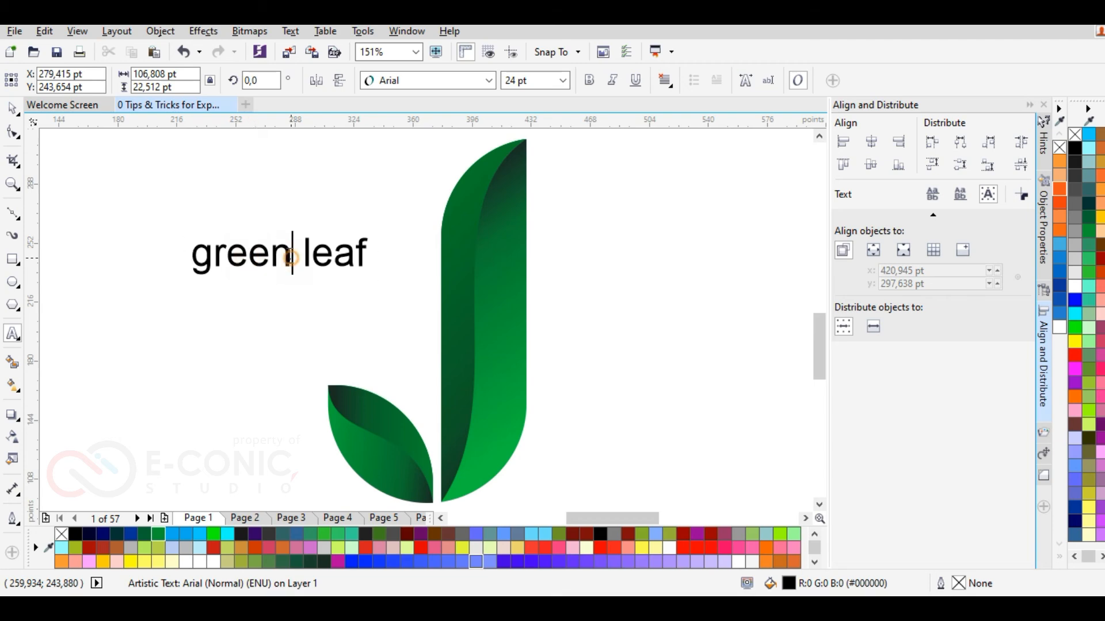
{"action": "left_click_drag", "start_coordinate": [292, 253], "coordinate": [99, 256]}
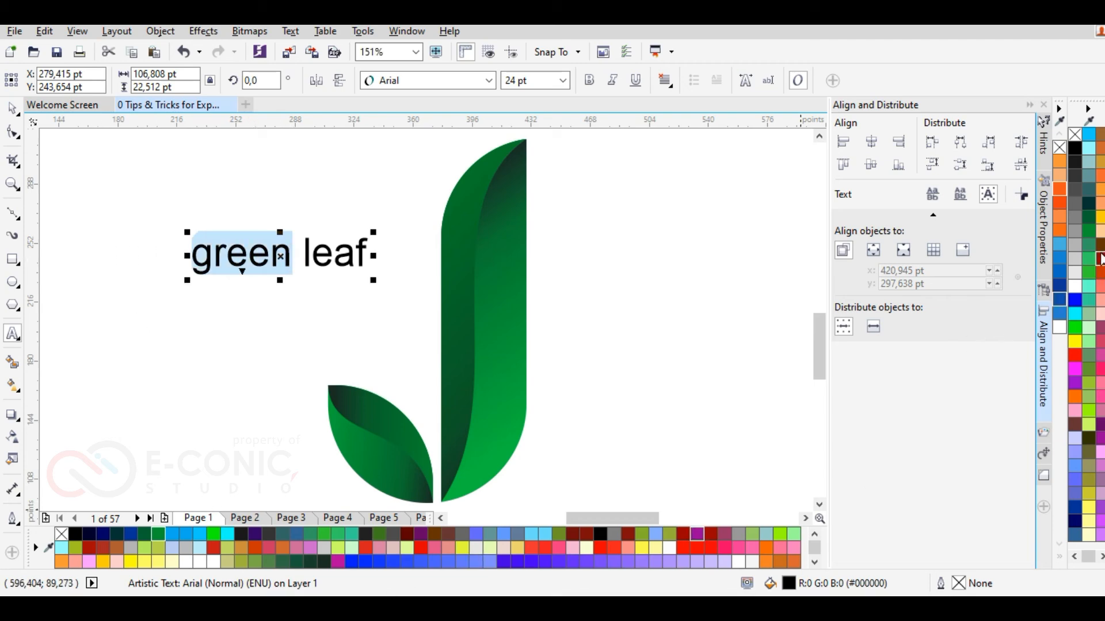
{"action": "left_click", "coordinate": [1088, 231]}
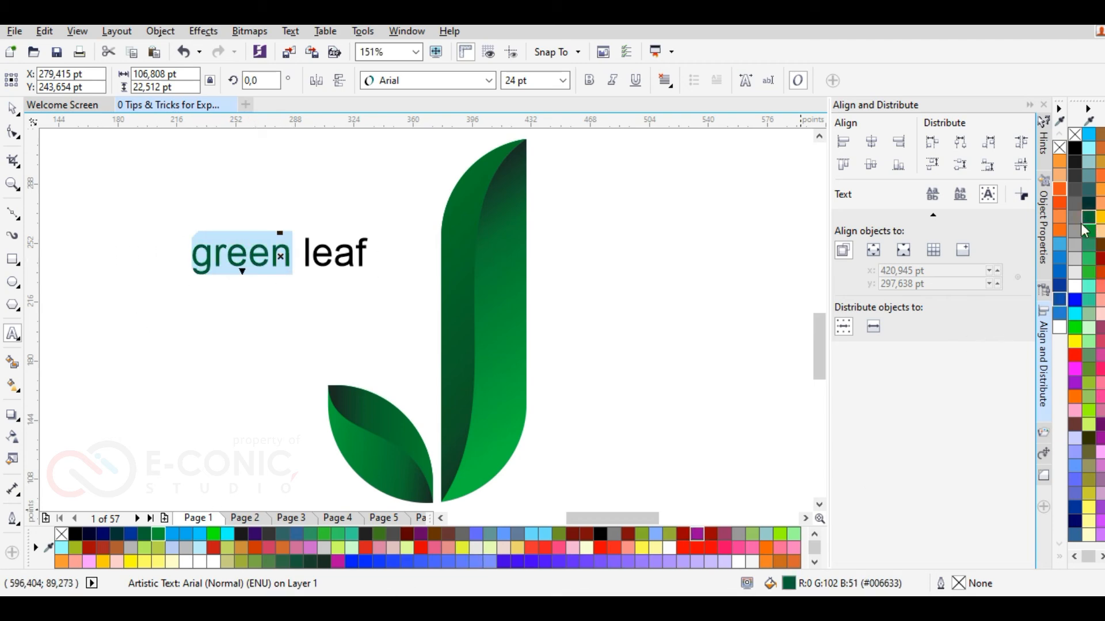
{"action": "left_click", "coordinate": [12, 110]}
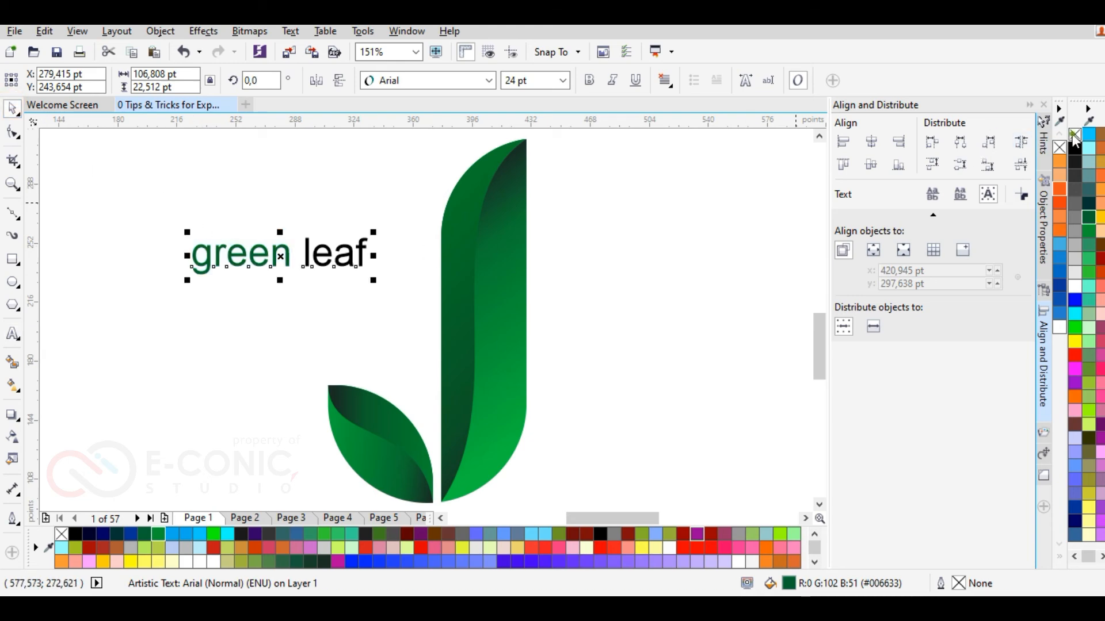
{"action": "left_click", "coordinate": [240, 321]}
Place the "green leaf" text centred just beneath the J logo and make it bold.
{"action": "scroll", "coordinate": [240, 317], "scroll_direction": "down", "scroll_amount": 2}
{"action": "left_click_drag", "start_coordinate": [241, 283], "coordinate": [314, 419]}
{"action": "scroll", "coordinate": [313, 418], "scroll_direction": "up", "scroll_amount": 1}
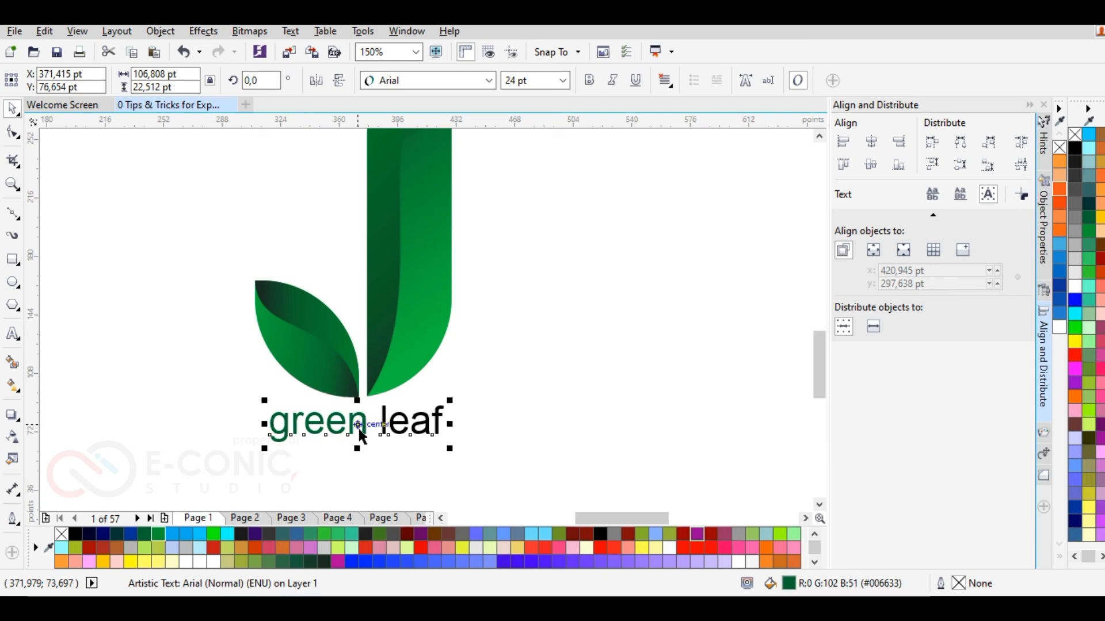
{"action": "left_click", "coordinate": [589, 83]}
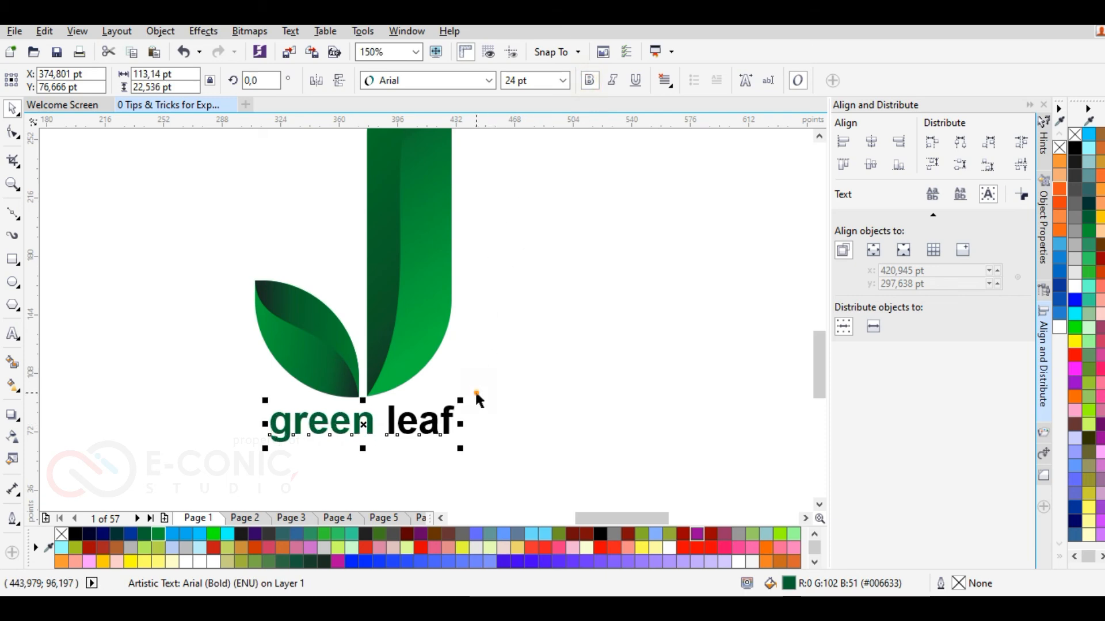
{"action": "left_click", "coordinate": [363, 469]}
{"action": "scroll", "coordinate": [366, 437], "scroll_direction": "up", "scroll_amount": 1}
{"action": "left_click_drag", "start_coordinate": [375, 411], "coordinate": [357, 410]}
Group the four pieces of the J logo and align the logo and text on their horizontal centres.
{"action": "left_click", "coordinate": [377, 315]}
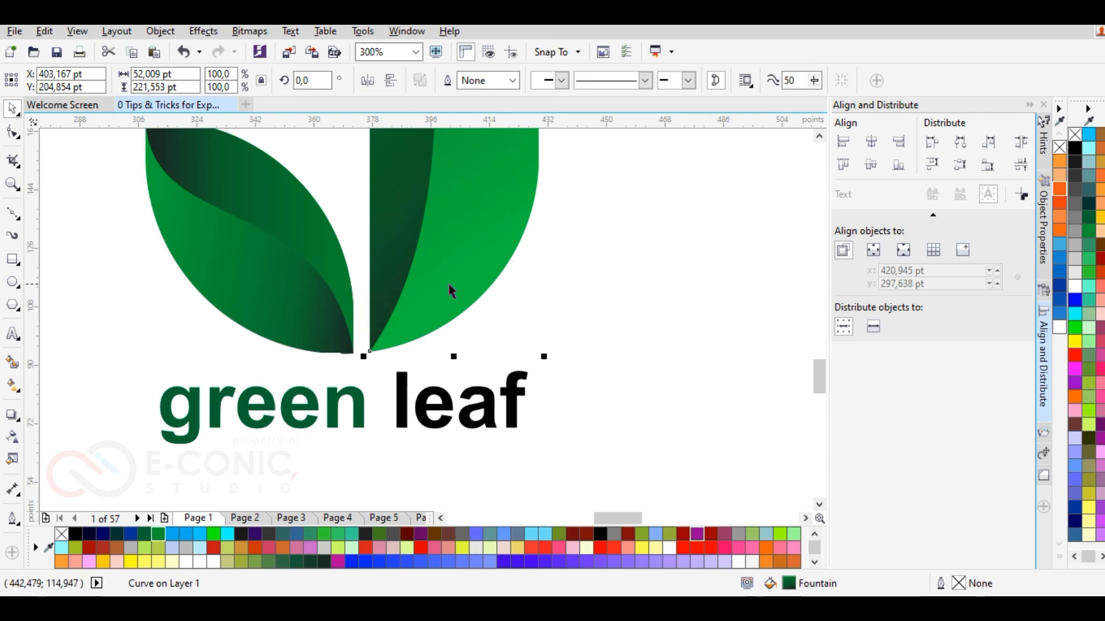
{"action": "left_click", "coordinate": [295, 321]}
{"action": "scroll", "coordinate": [420, 316], "scroll_direction": "down", "scroll_amount": 1}
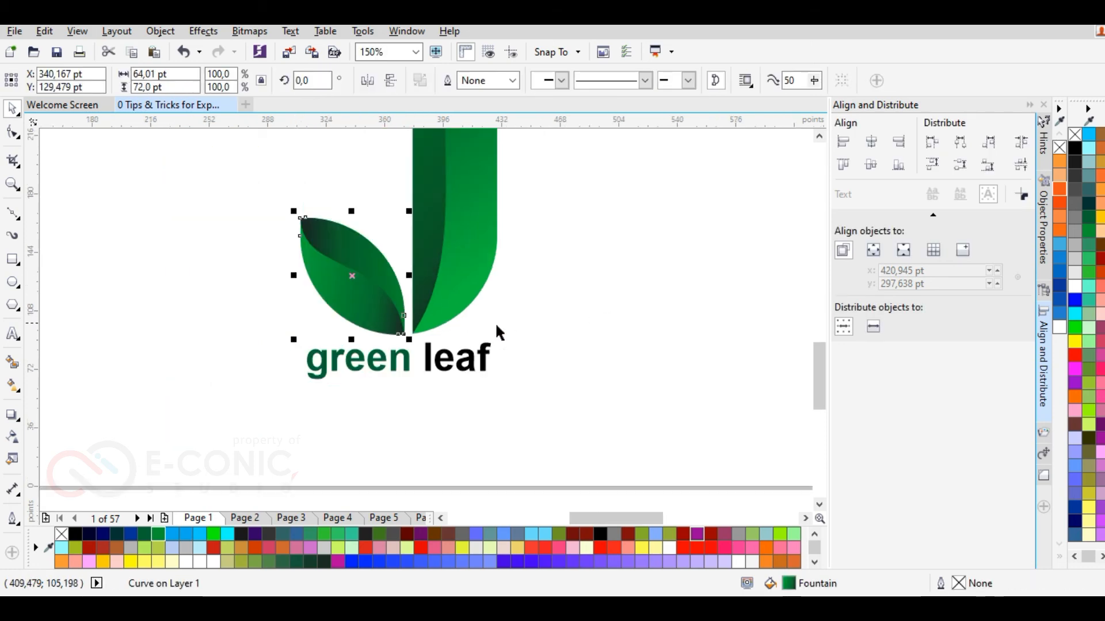
{"action": "scroll", "coordinate": [529, 361], "scroll_direction": "down", "scroll_amount": 1}
{"action": "left_click_drag", "start_coordinate": [595, 148], "coordinate": [398, 352]}
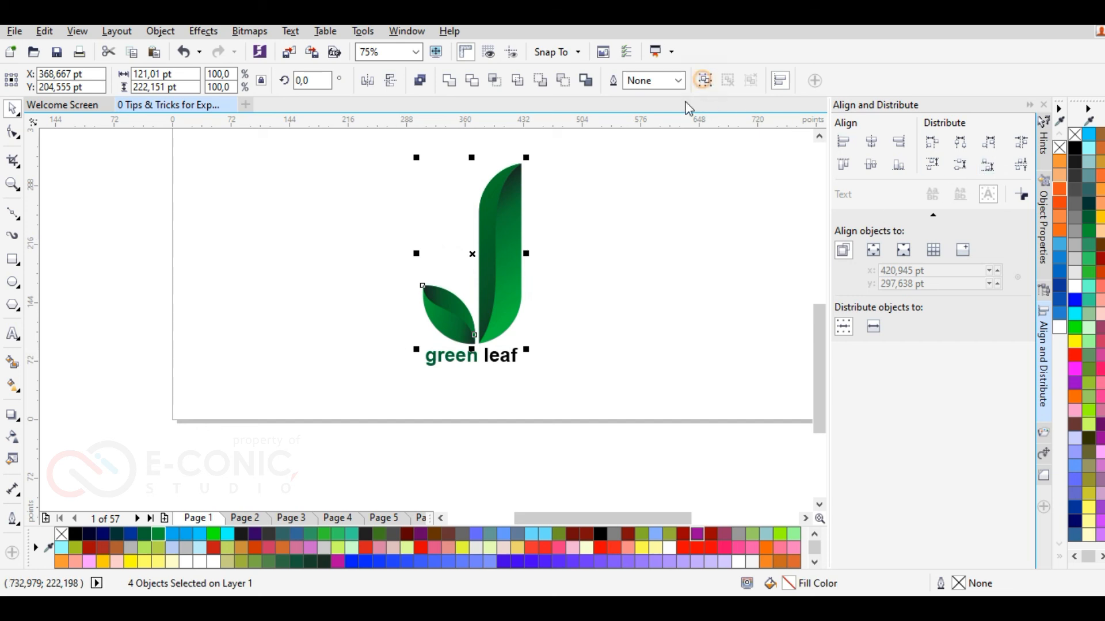
{"action": "left_click", "coordinate": [704, 81]}
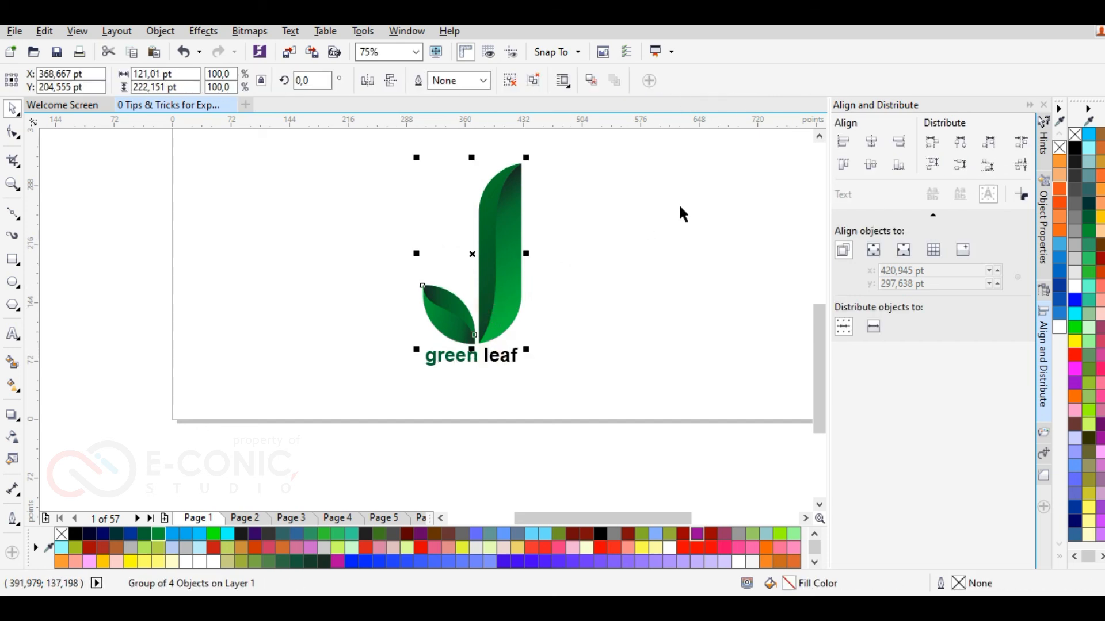
{"action": "left_click", "coordinate": [871, 142]}
{"action": "left_click", "coordinate": [681, 247]}
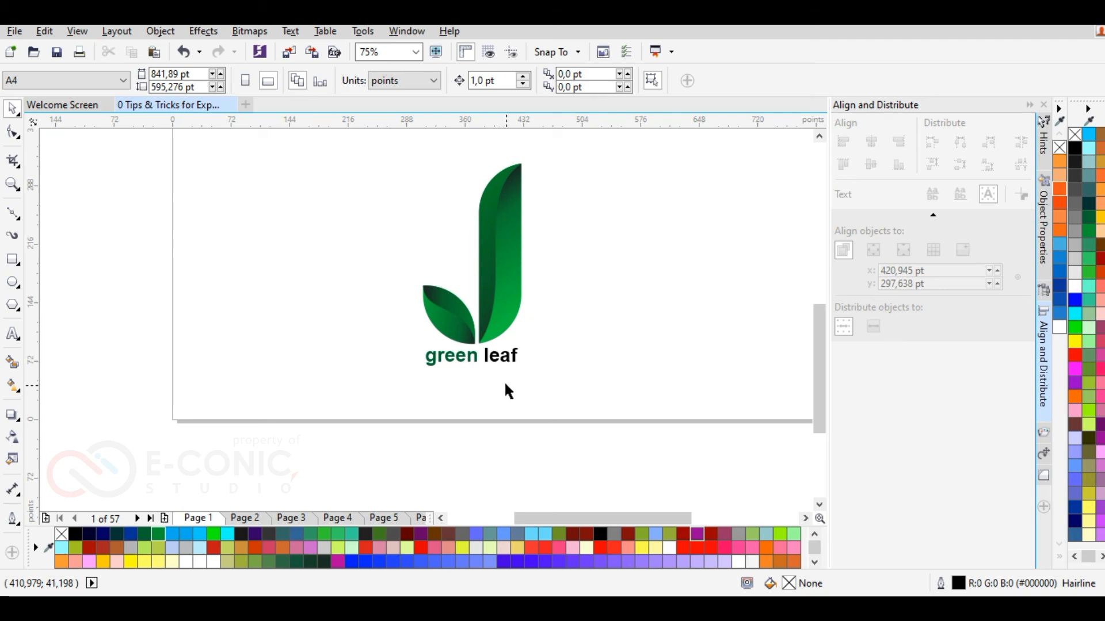
Group the J logo with its "green leaf" caption and centre the group on the page.
{"action": "scroll", "coordinate": [496, 375], "scroll_direction": "up", "scroll_amount": 1}
{"action": "scroll", "coordinate": [364, 264], "scroll_direction": "down", "scroll_amount": 1}
{"action": "scroll", "coordinate": [366, 262], "scroll_direction": "up", "scroll_amount": 2}
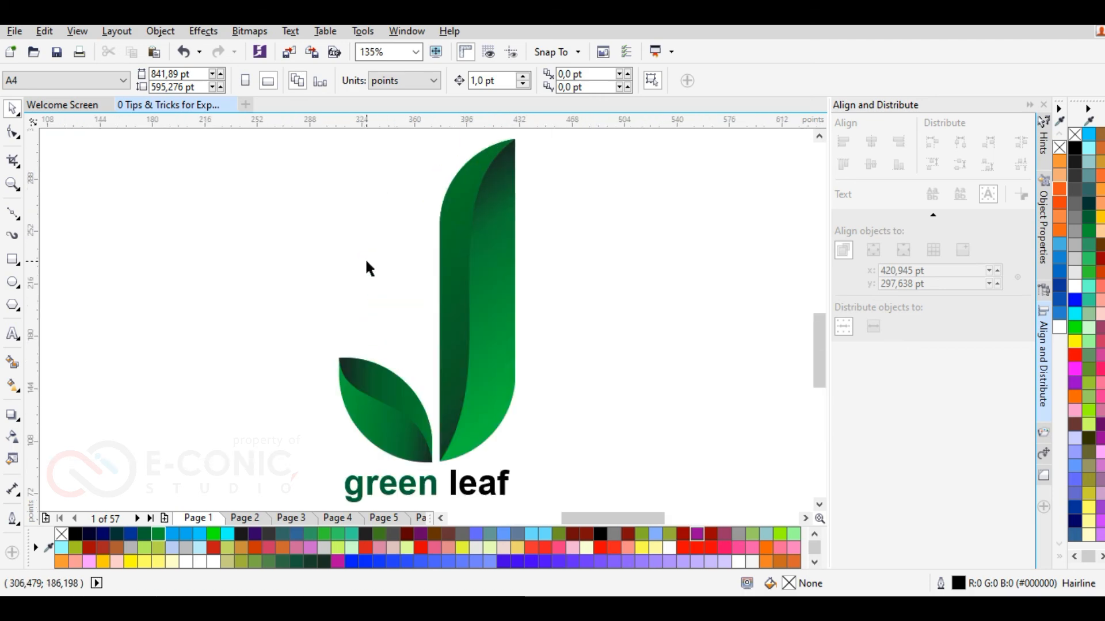
{"action": "scroll", "coordinate": [326, 248], "scroll_direction": "down", "scroll_amount": 4}
{"action": "left_click_drag", "start_coordinate": [295, 202], "coordinate": [457, 369]}
{"action": "left_click", "coordinate": [704, 80]}
{"action": "key", "text": "p"}
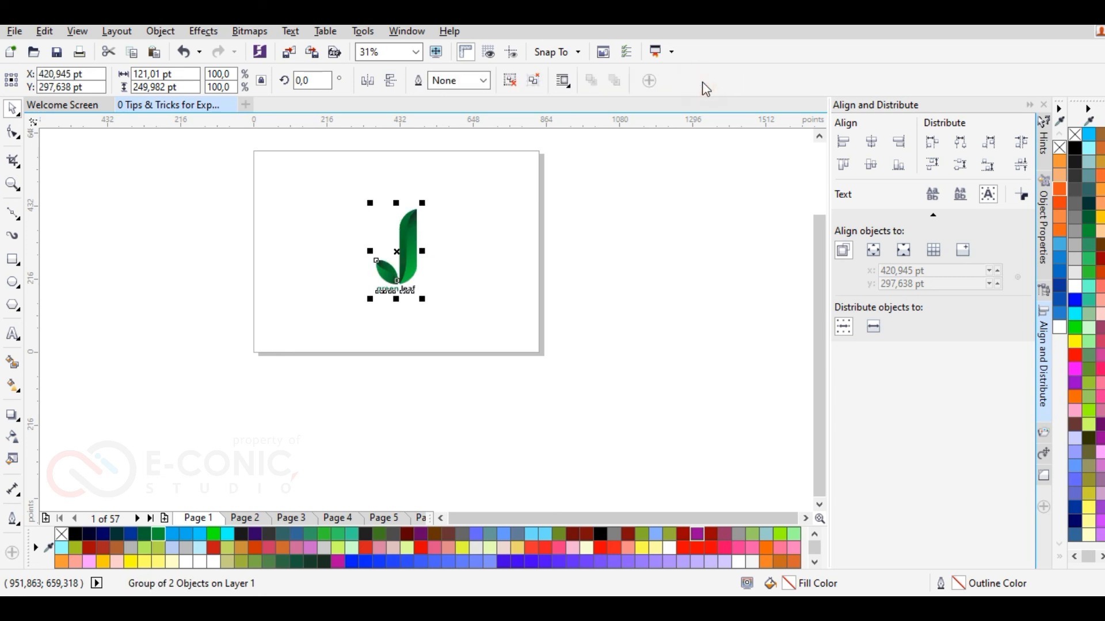
{"action": "left_click", "coordinate": [279, 265]}
Add a page-sized background rectangle behind the logo, filled white (#FFFFFF) and without an outline.
{"action": "left_click", "coordinate": [13, 260]}
{"action": "double_click", "coordinate": [13, 260]}
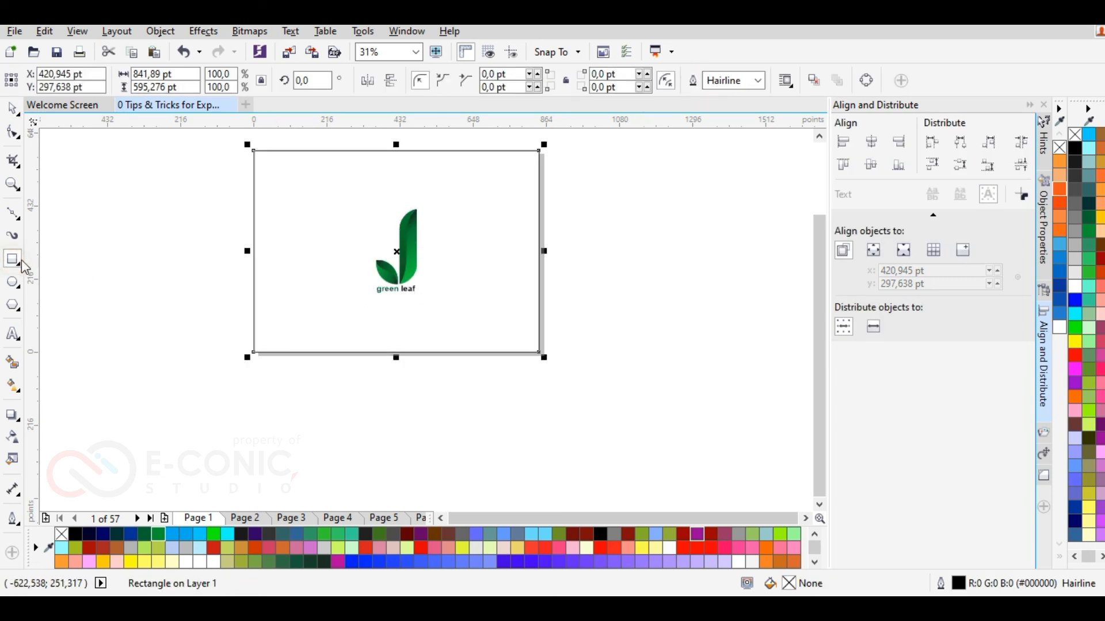
{"action": "left_click", "coordinate": [1074, 287]}
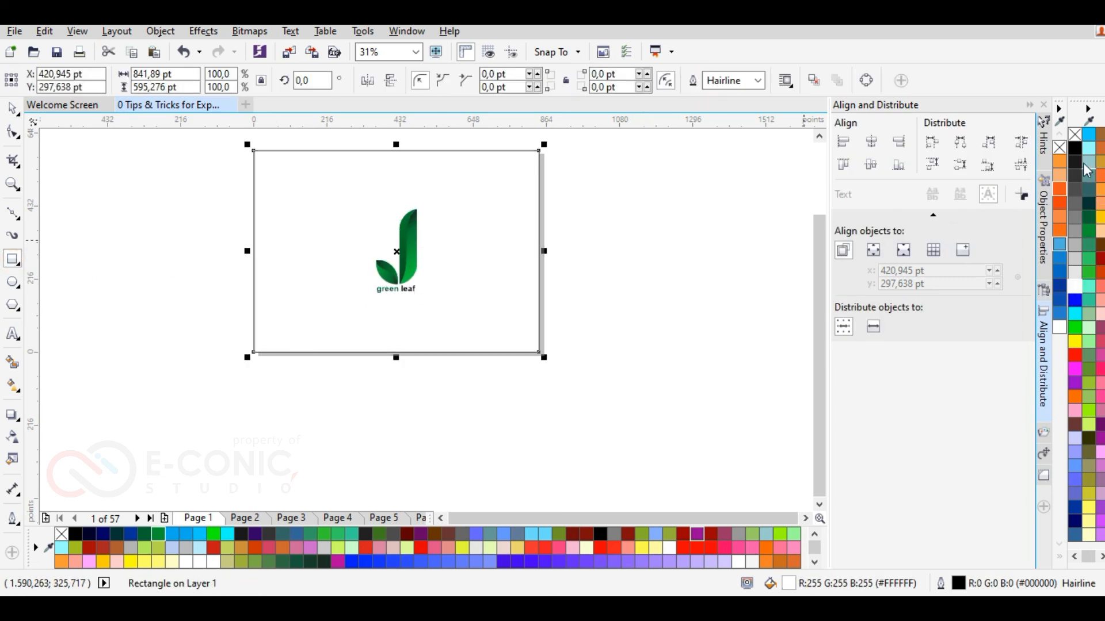
{"action": "right_click", "coordinate": [1075, 136]}
{"action": "left_click", "coordinate": [1074, 245]}
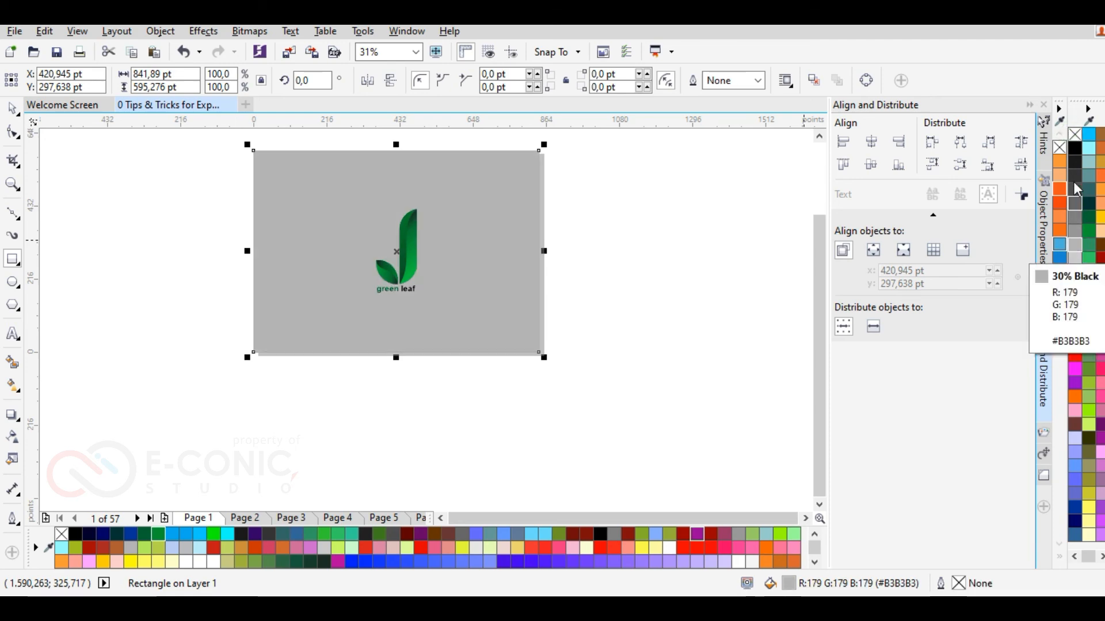
{"action": "left_click", "coordinate": [1070, 275]}
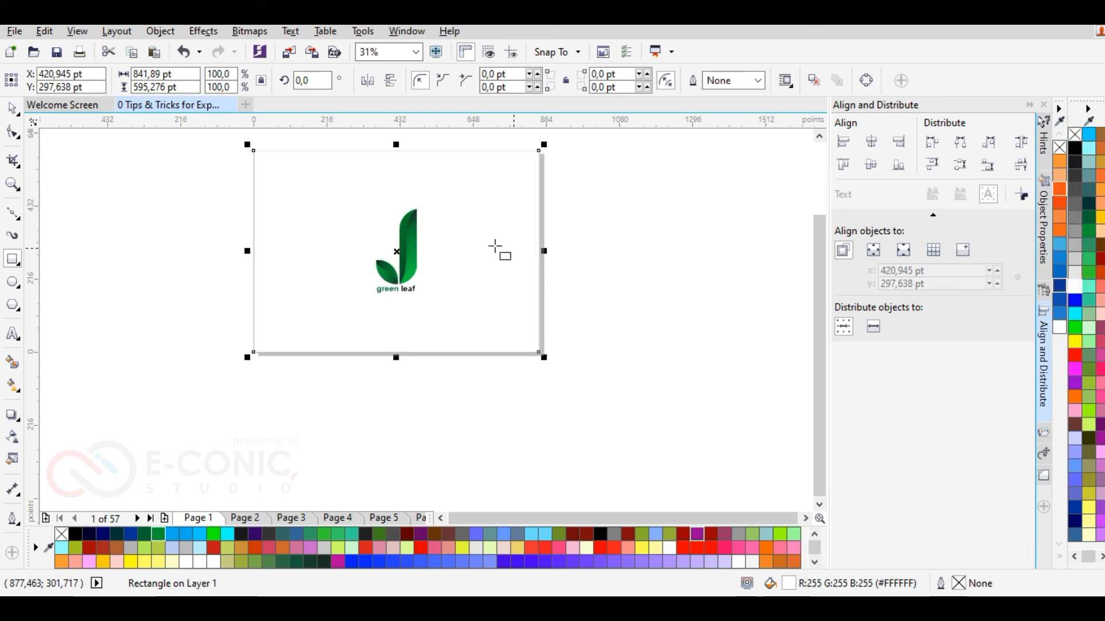
{"action": "left_click", "coordinate": [11, 109]}
{"action": "left_click", "coordinate": [181, 284]}
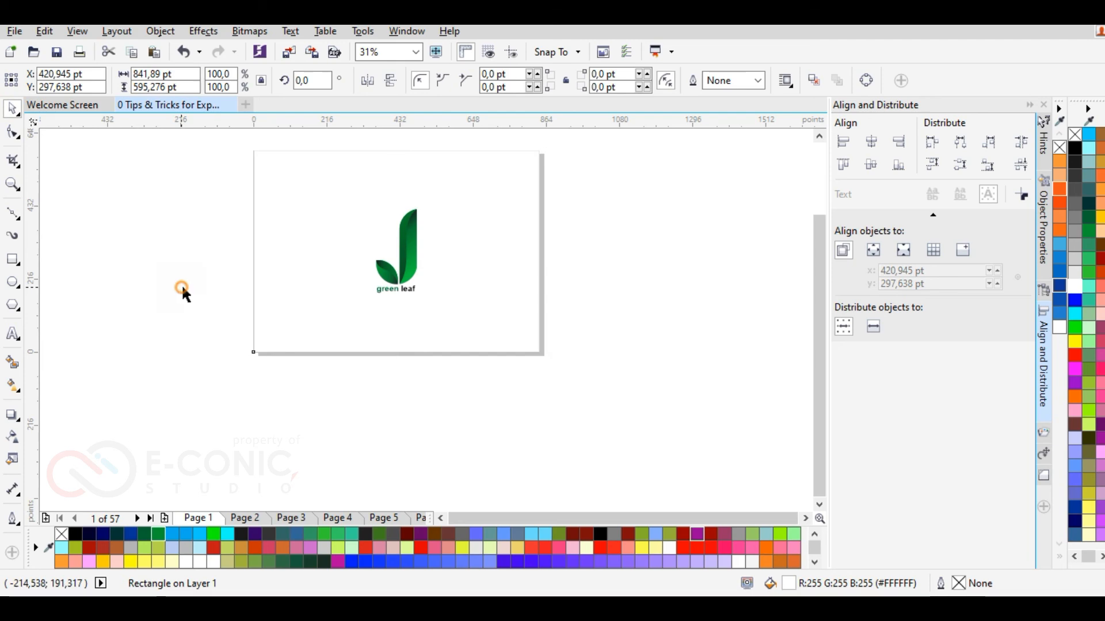
Make an enlarged copy of the logo group, about 268 by 553 pt around its centre, and stack it between the small logo and white background.
{"action": "left_click", "coordinate": [406, 254]}
{"action": "left_click_drag", "start_coordinate": [227, 169], "coordinate": [481, 321]}
{"action": "left_click_drag", "start_coordinate": [423, 299], "coordinate": [465, 345]}
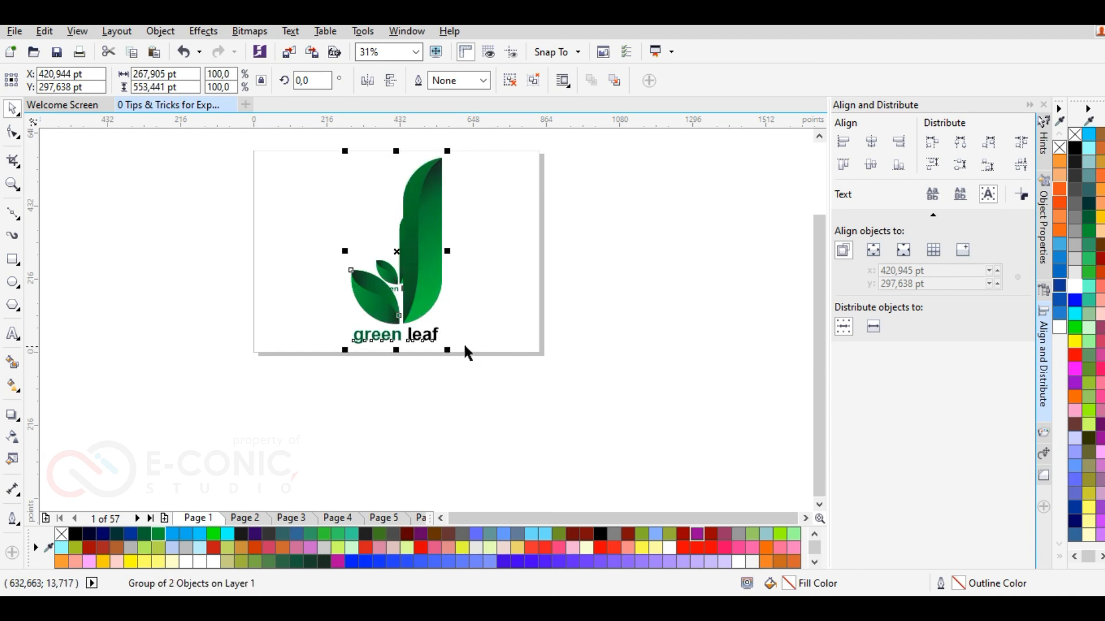
{"action": "left_click", "coordinate": [283, 222]}
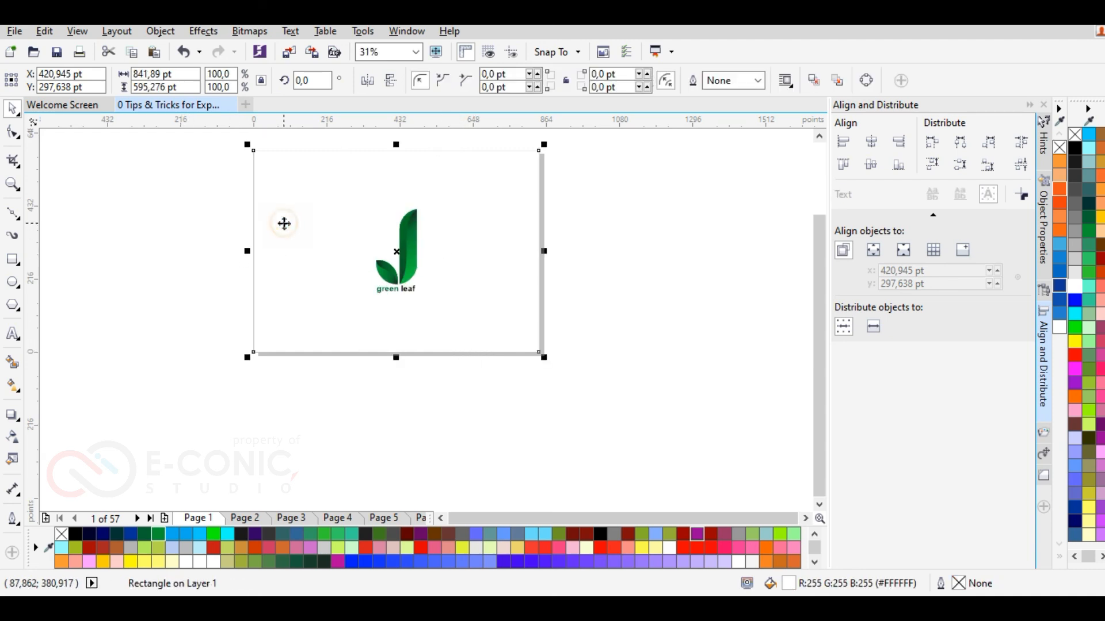
{"action": "left_click", "coordinate": [205, 215]}
Start applying transparency to the enlarged logo copy behind the small logo.
{"action": "left_click", "coordinate": [432, 183]}
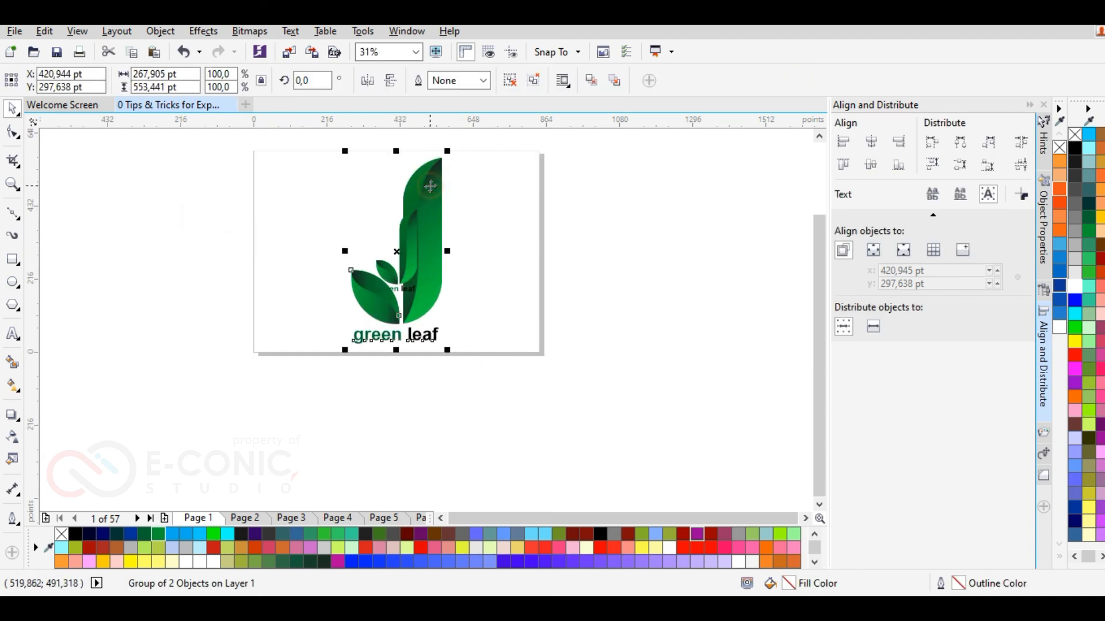
{"action": "left_click", "coordinate": [12, 437]}
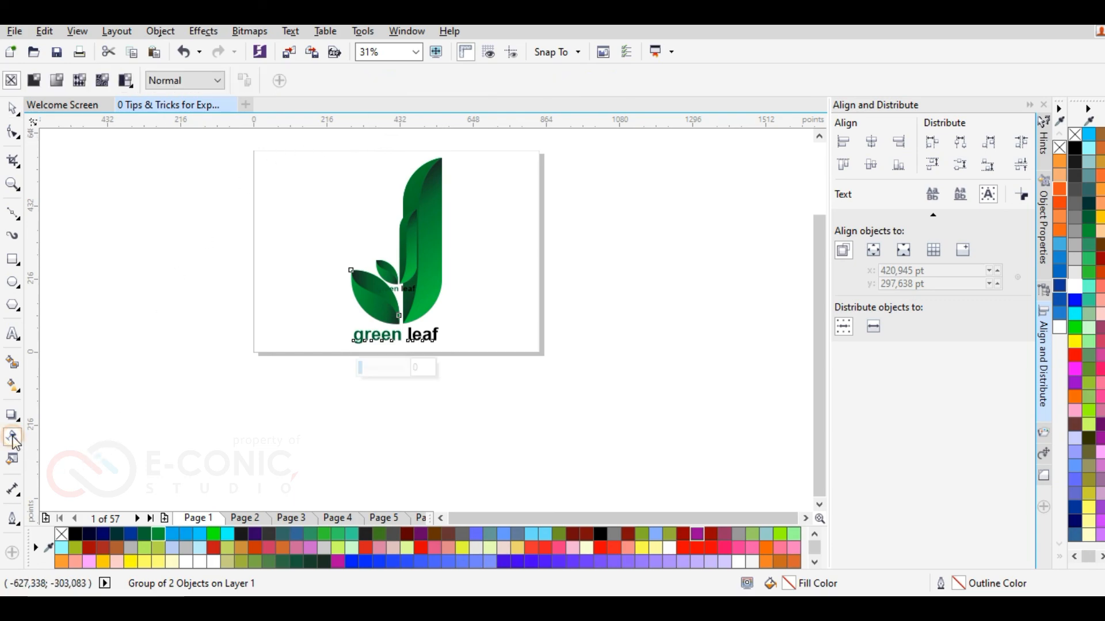